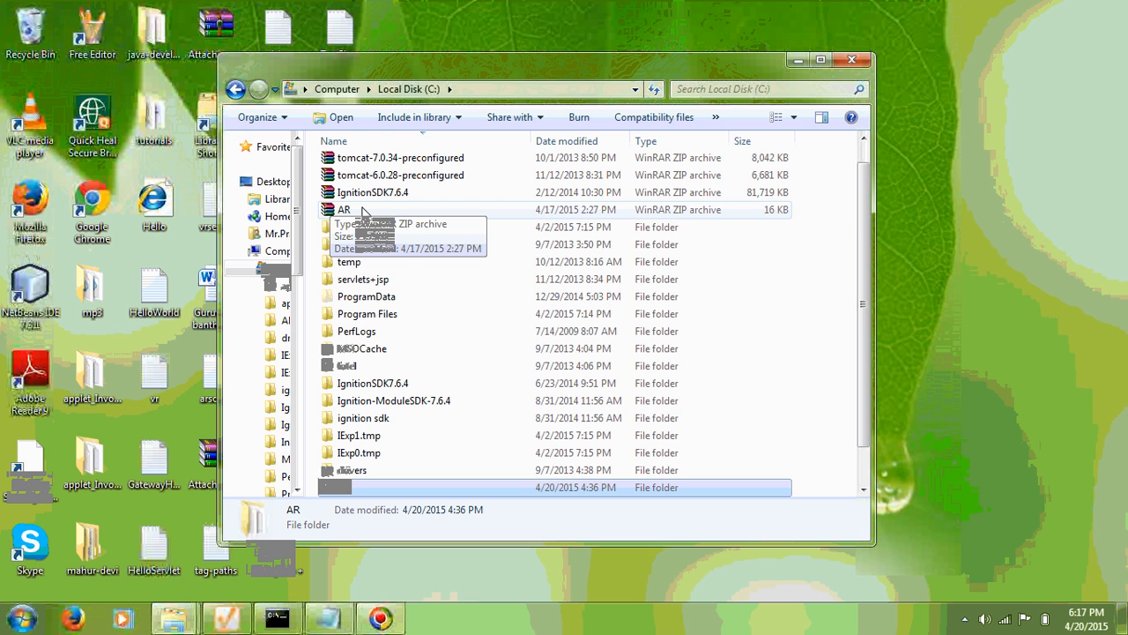
Select the AR ZIP archive on Local Disk (C:) and bring up its context menu.
left_click(361, 211)
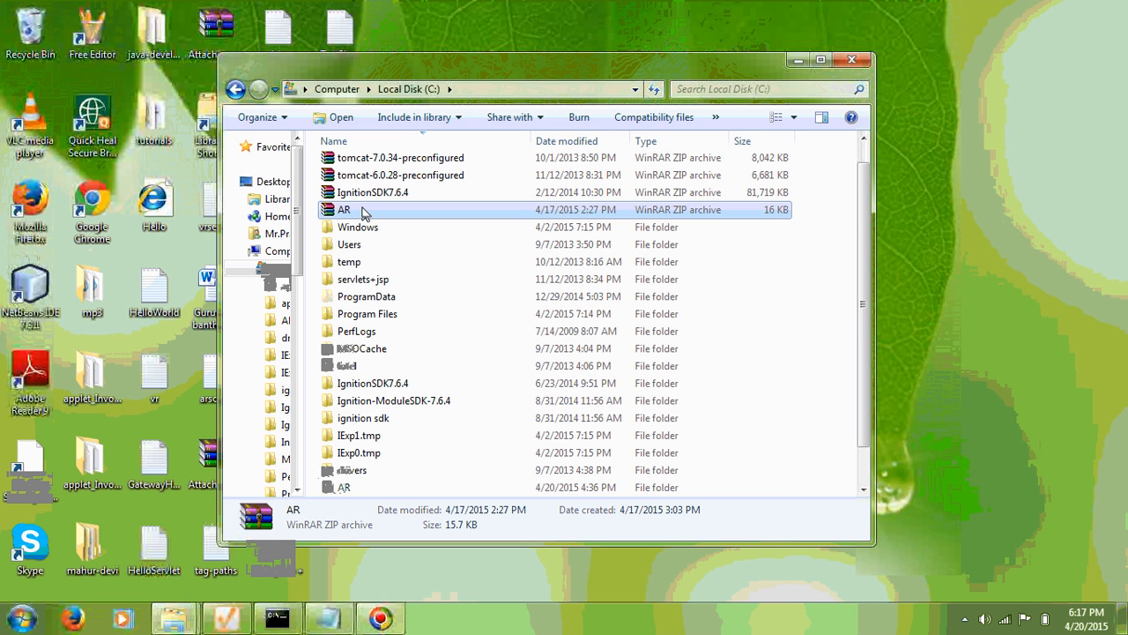
right_click(361, 212)
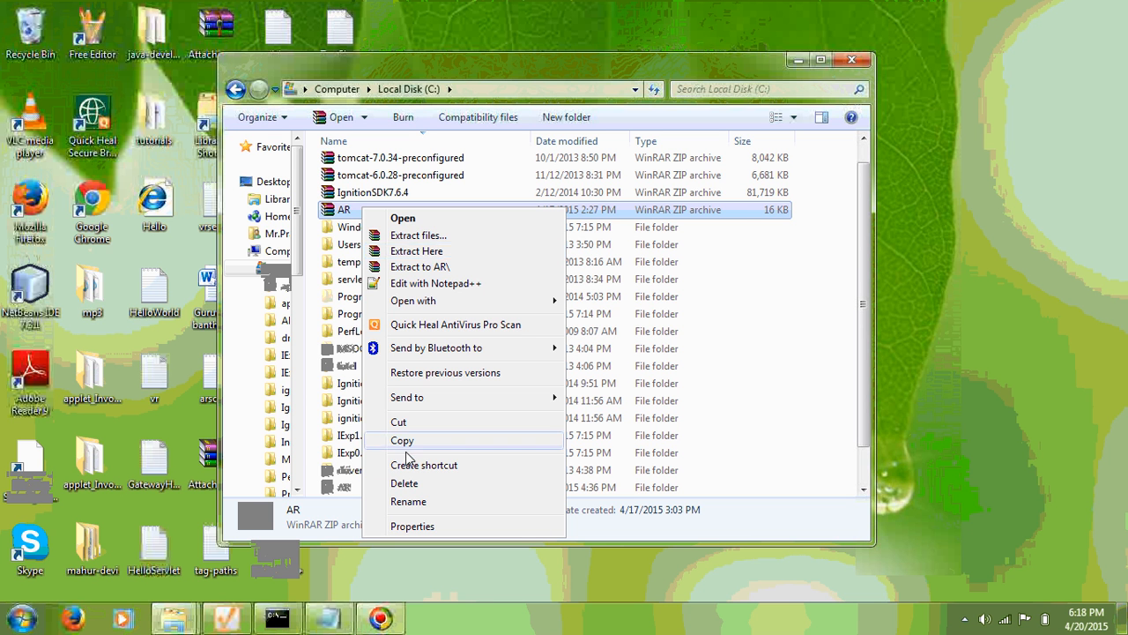
Open the C:\AR folder to view AR.war, AR-signed.modl, comserver.class, sqltags and tag-paths1.
double_click(347, 488)
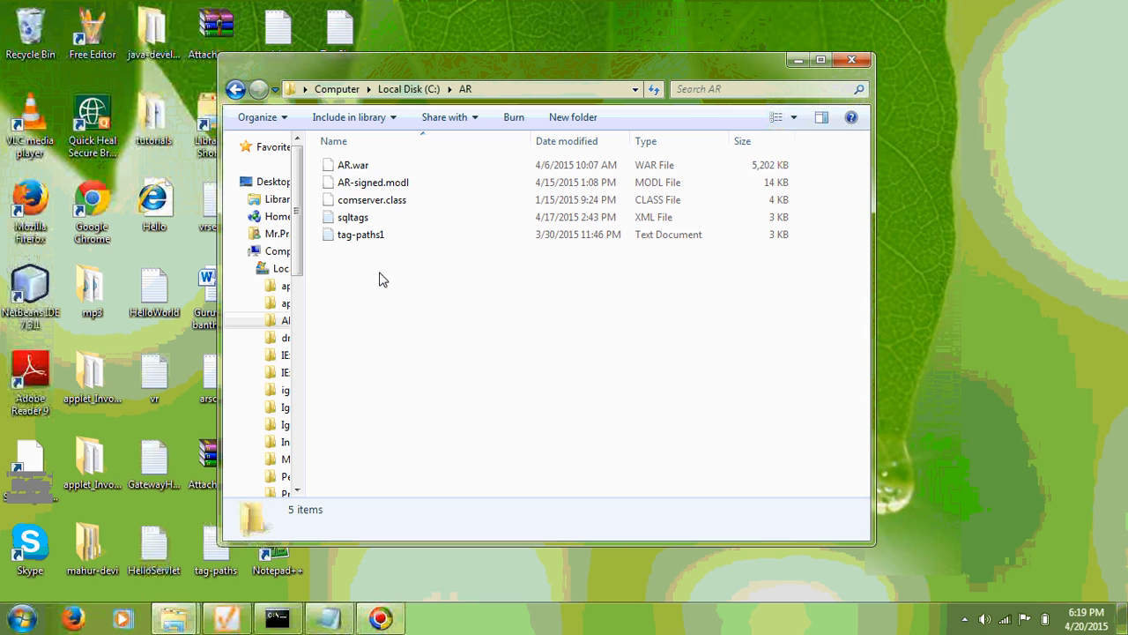
left_click_drag(360, 184, 435, 340)
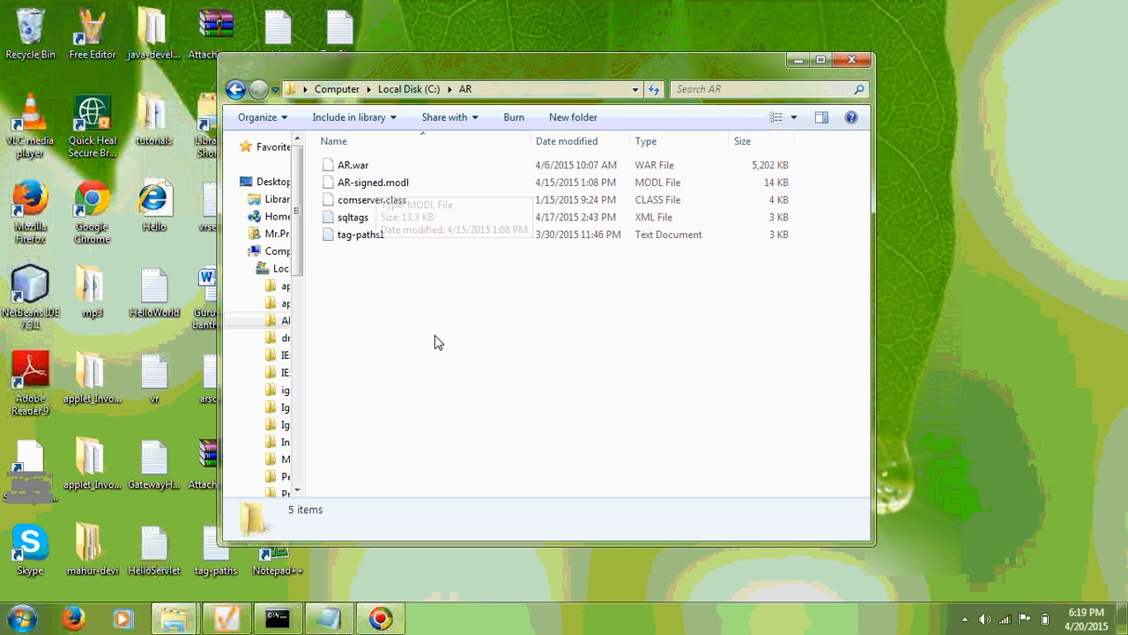
From the Gateway Control Utility, open the gateway web page at localhost:8088.
left_click(223, 621)
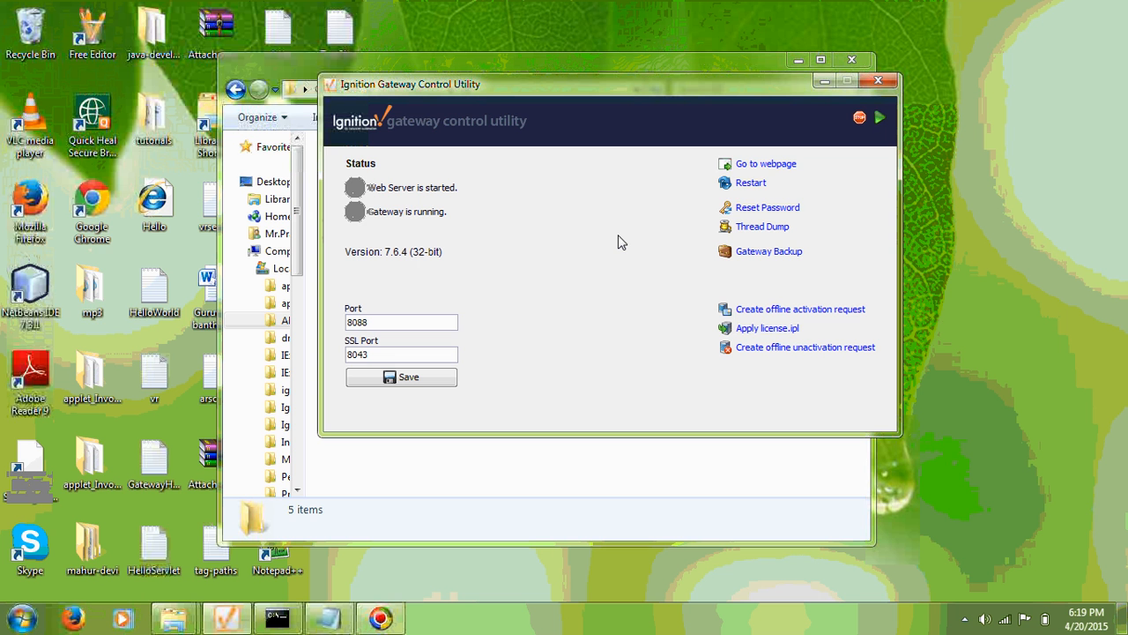
left_click(763, 167)
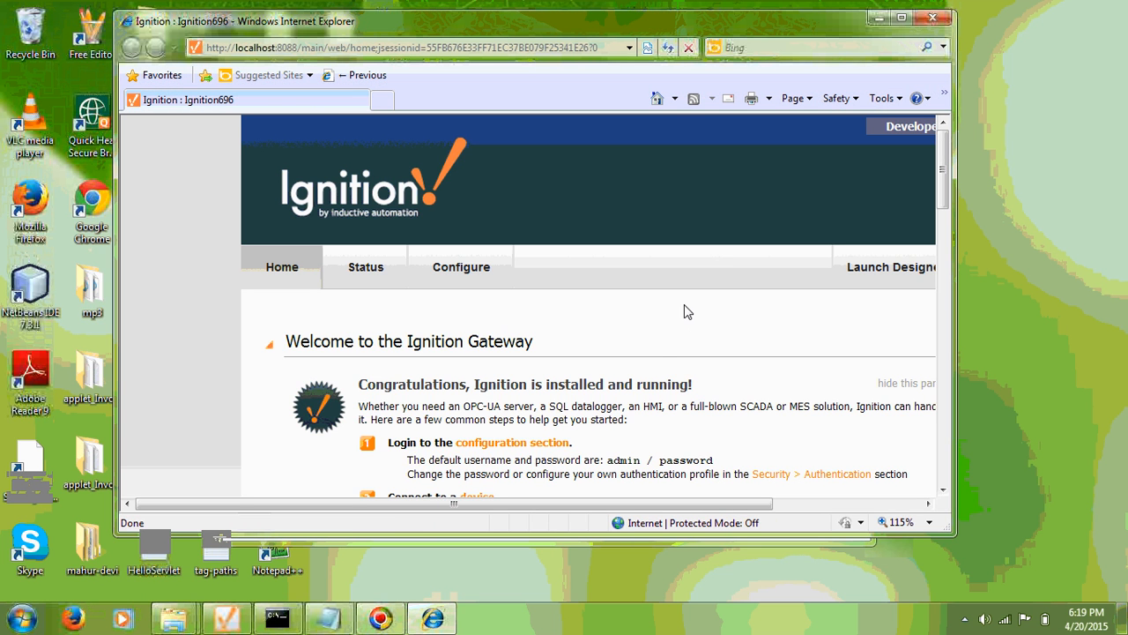
Log in to the Gateway's Configure section with the admin username and password.
scroll(684, 305, "down", 1)
left_click(461, 211)
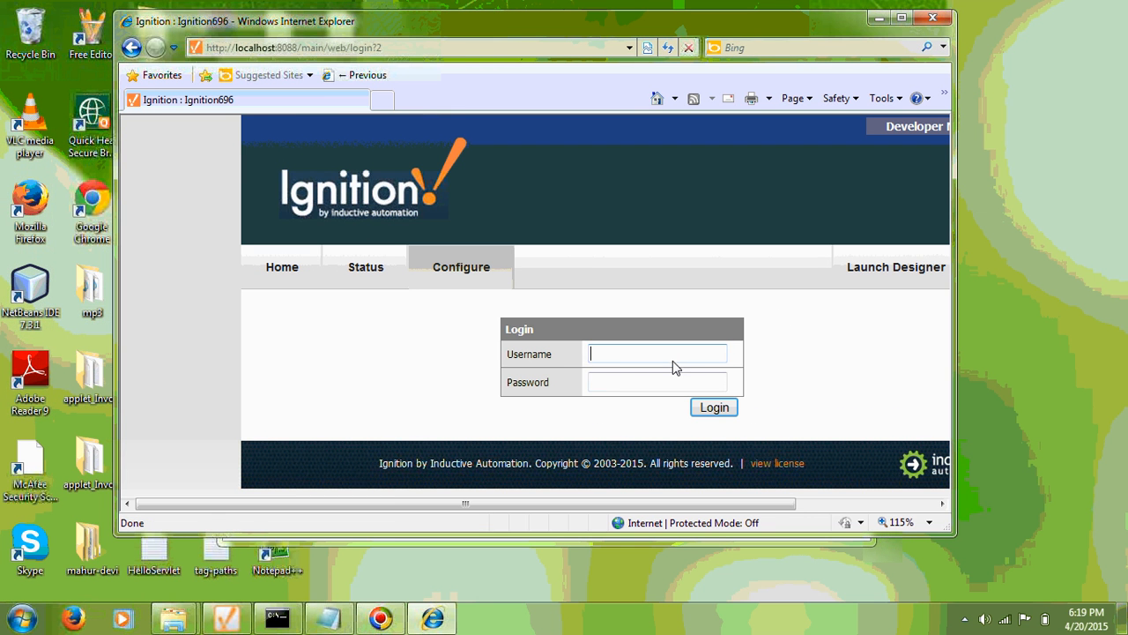
type("admin")
key("Tab")
type("123456")
left_click(709, 407)
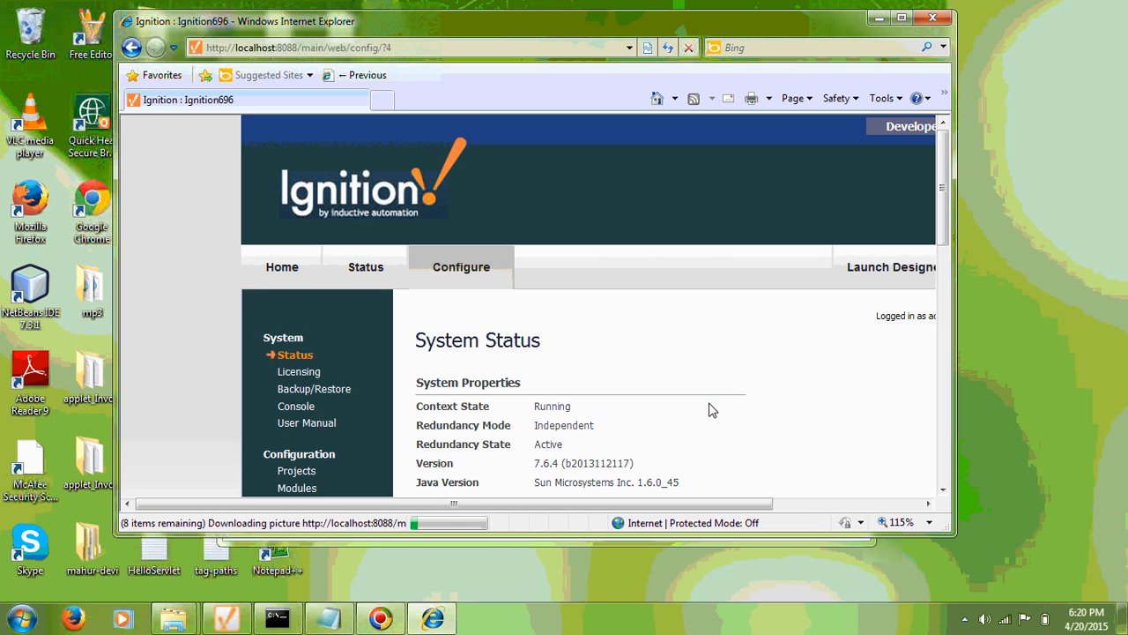
Go to Modules and open the Install or Upgrade a Module page.
scroll(712, 409, "down", 2)
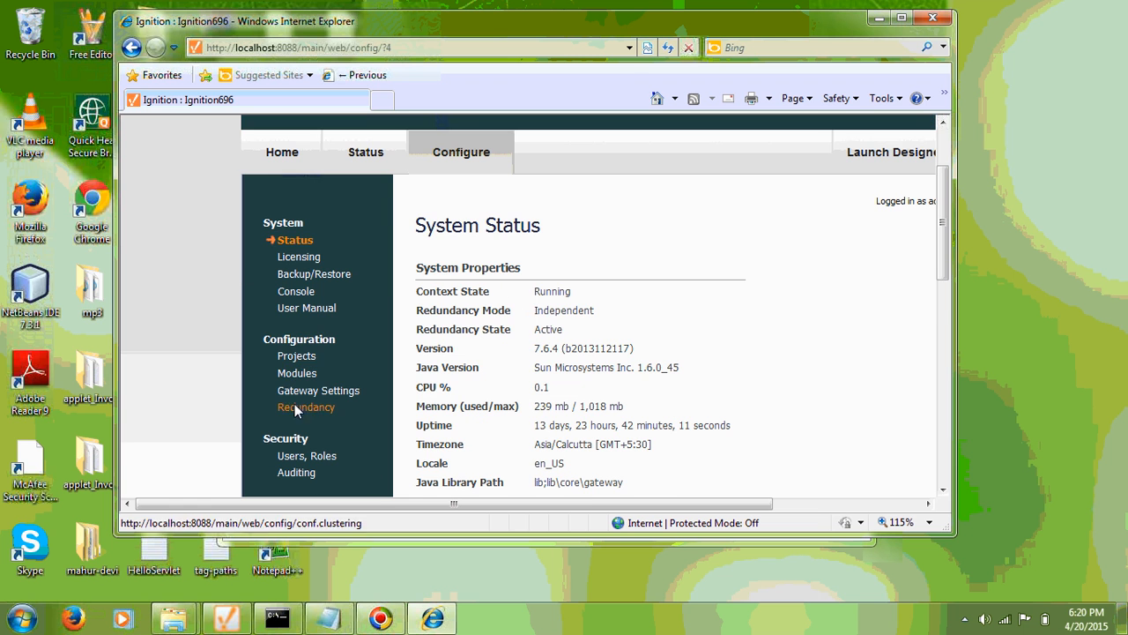
left_click(295, 372)
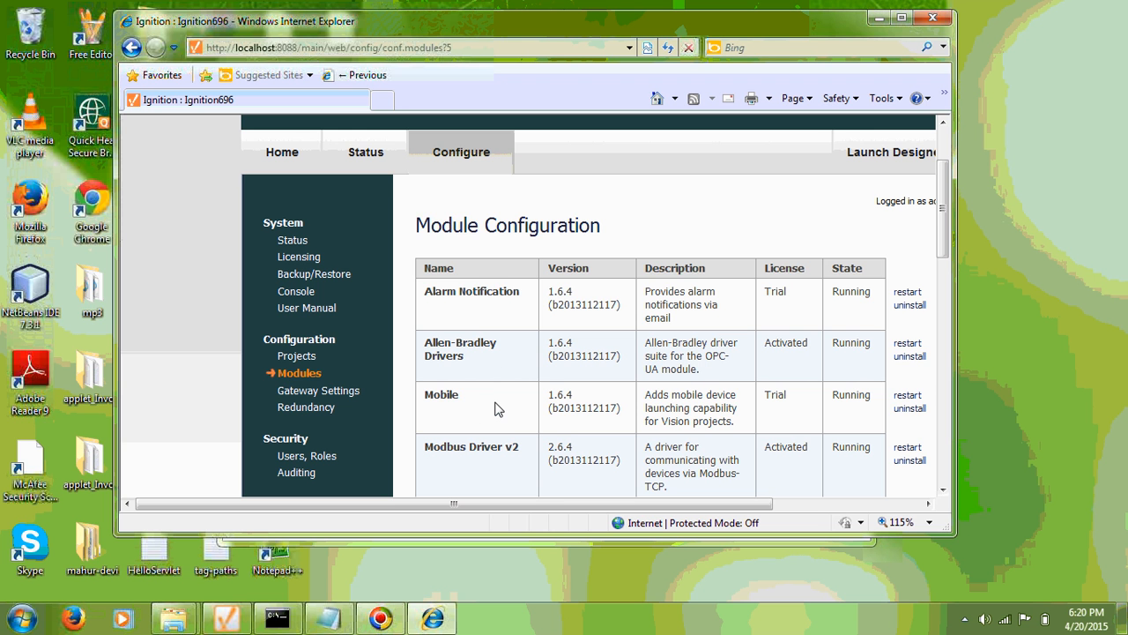
scroll(495, 406, "down", 10)
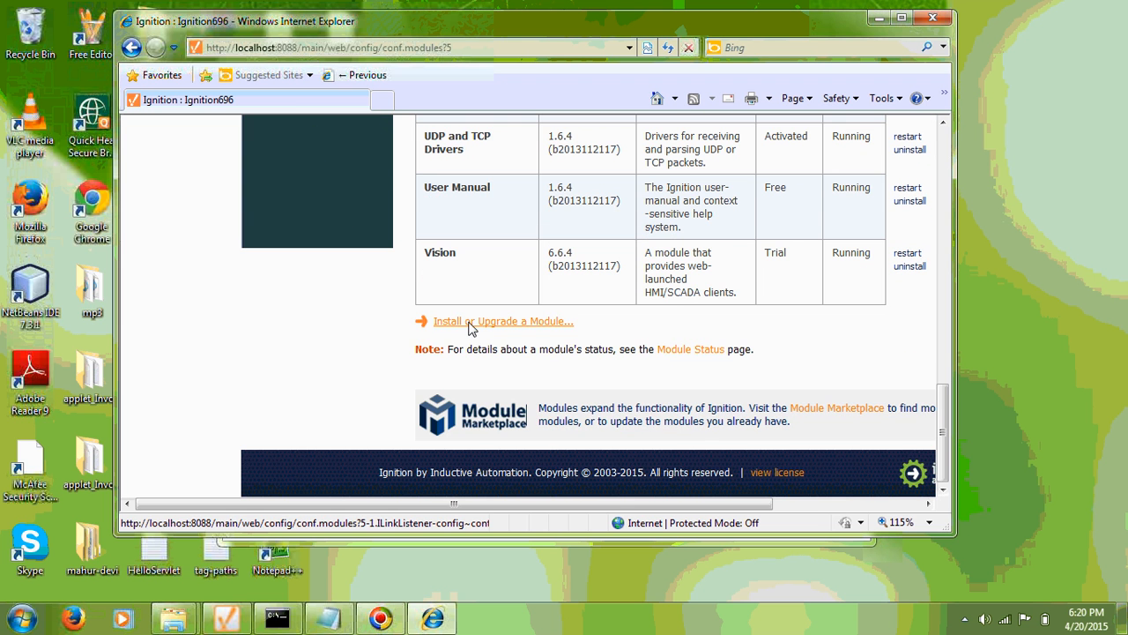
left_click(471, 326)
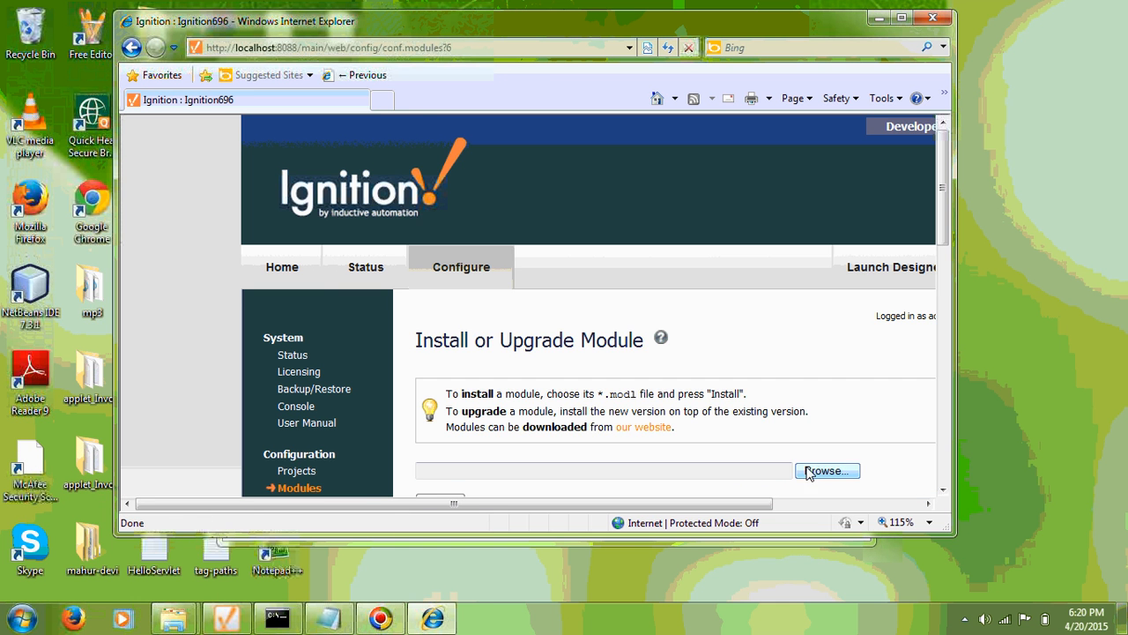
Choose C:\AR\AR-signed.modl as the module file and submit it for installation.
scroll(630, 420, "down", 2)
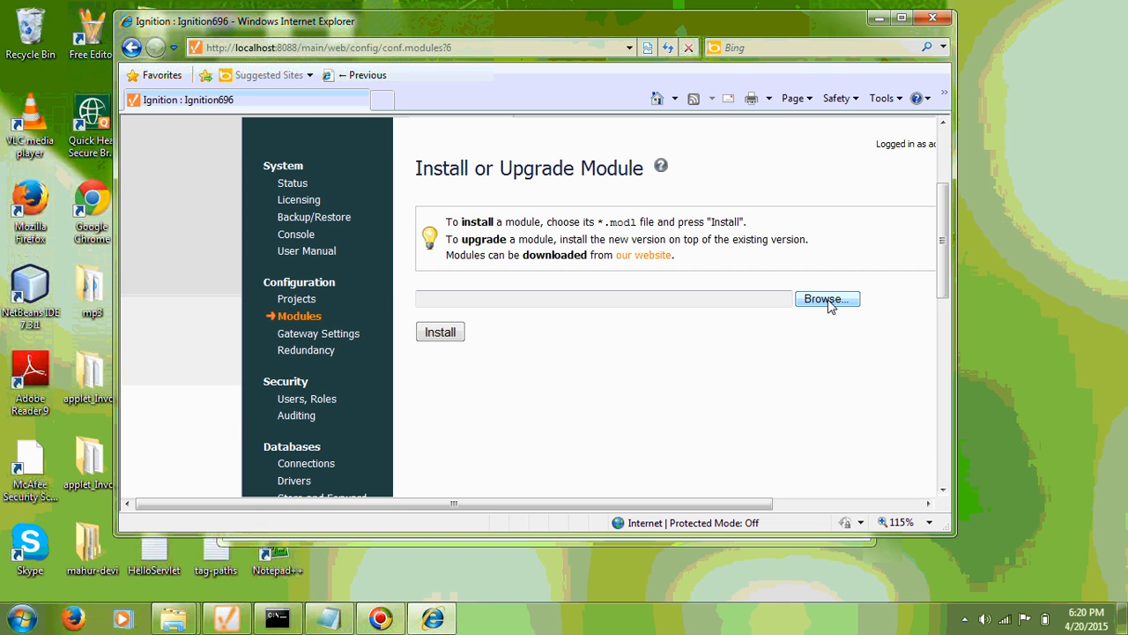
left_click(826, 300)
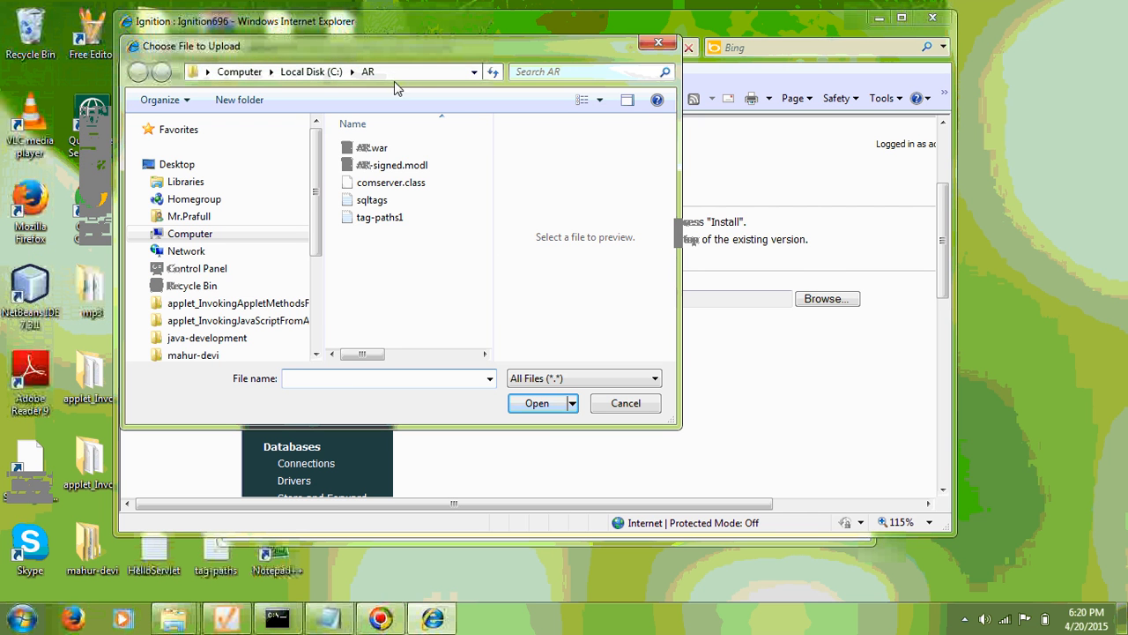
left_click(368, 168)
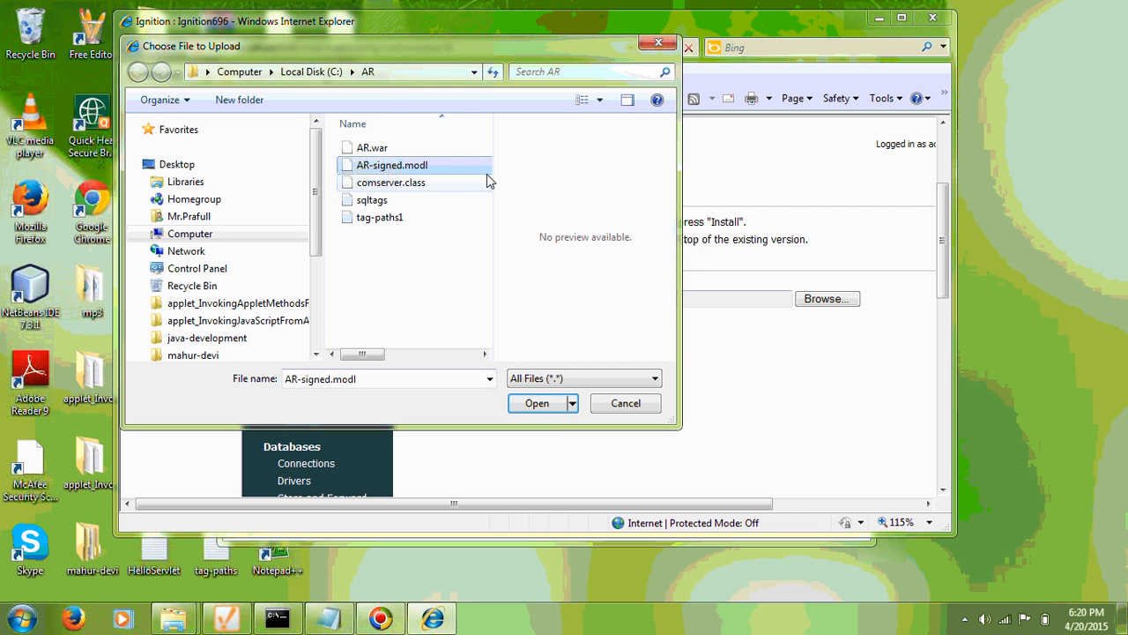
left_click(539, 403)
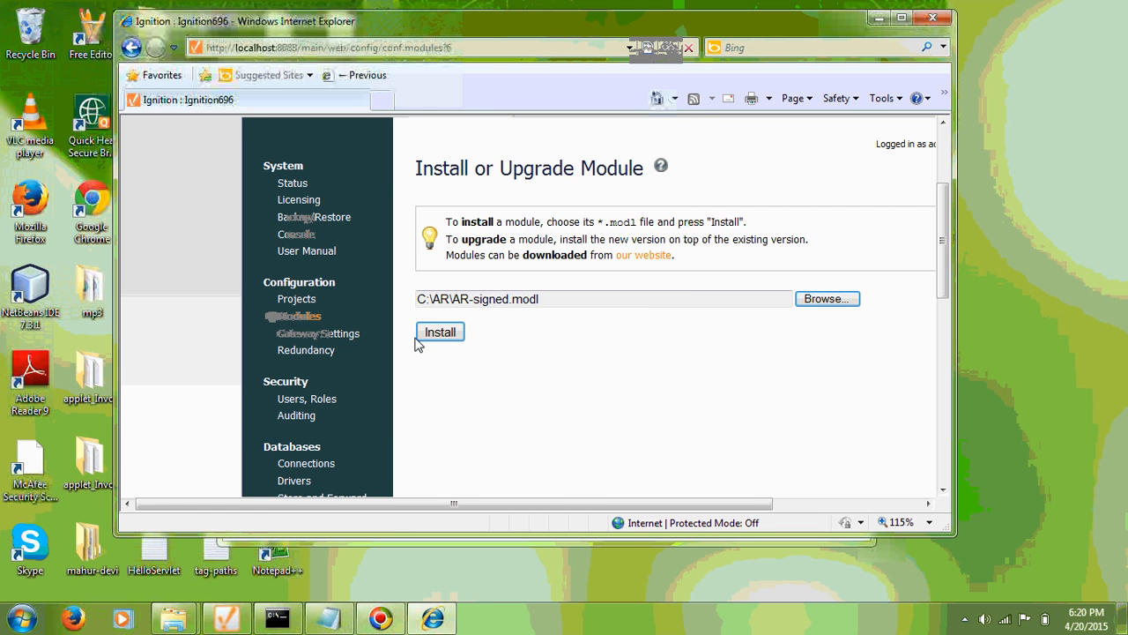
left_click(440, 332)
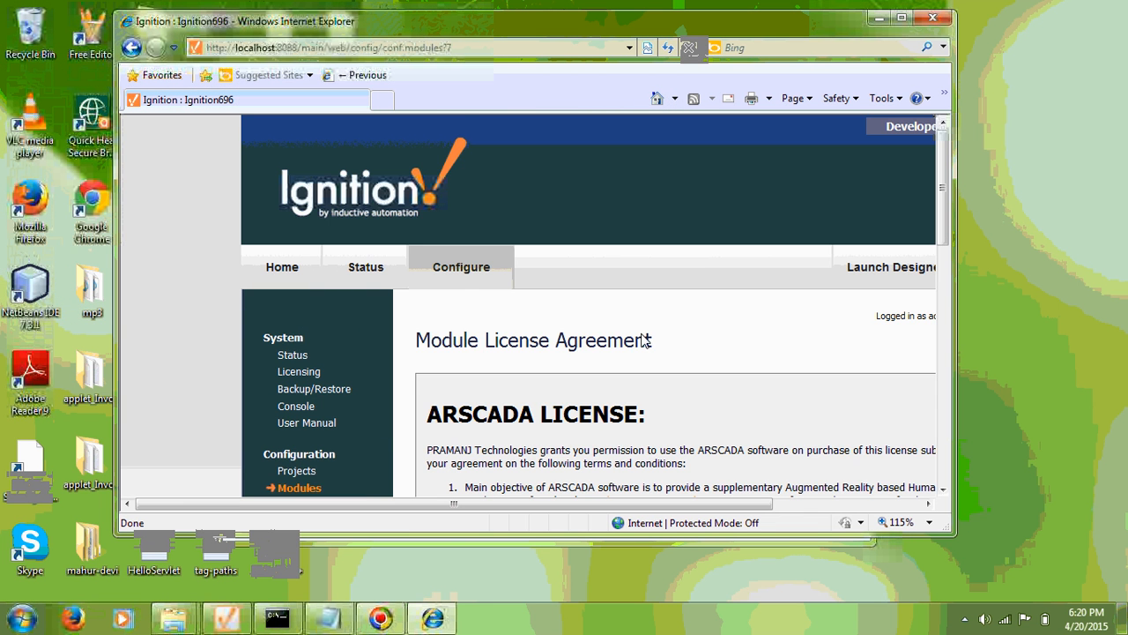
Accept the license terms and install the AR 1.0.0 module.
scroll(646, 342, "down", 3)
scroll(646, 341, "down", 3)
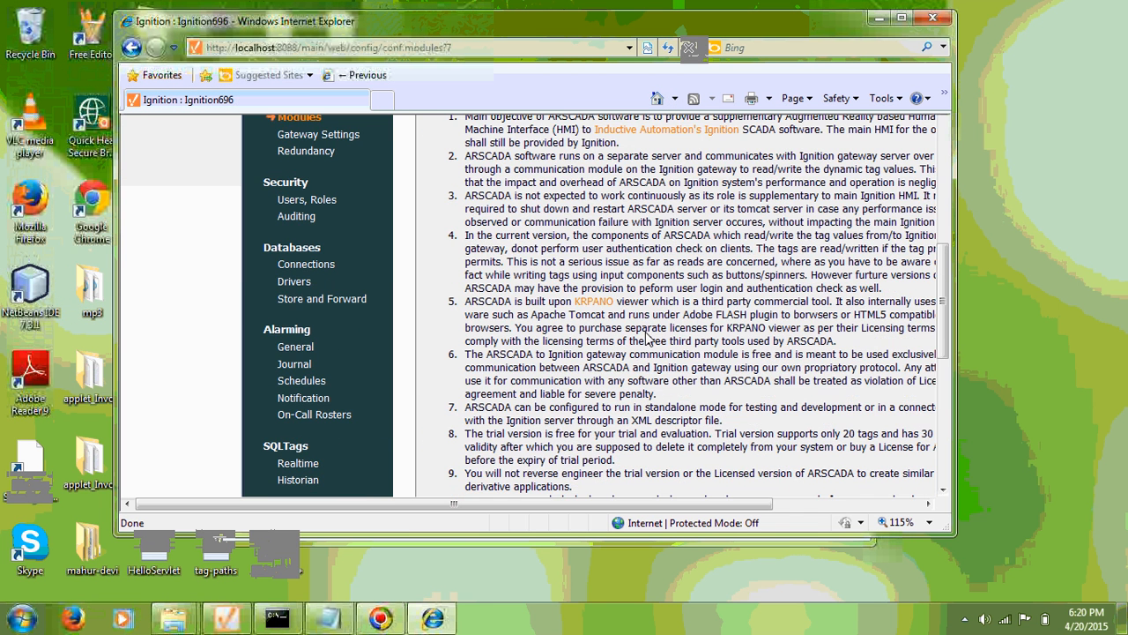
scroll(646, 338, "down", 10)
left_click(435, 349)
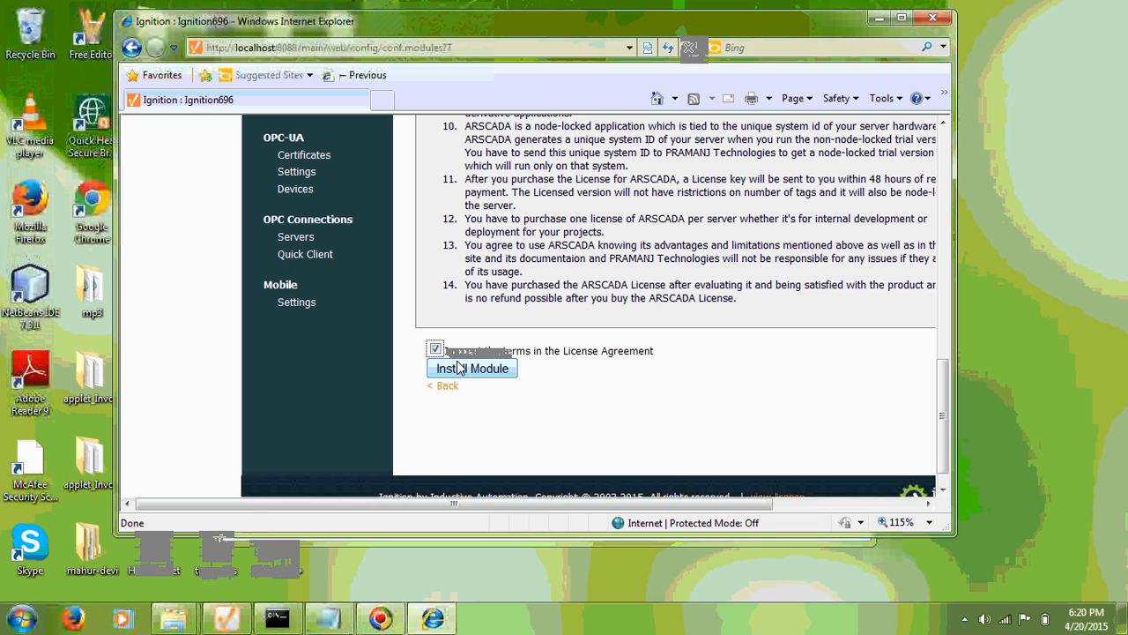
left_click(473, 369)
scroll(471, 370, "down", 5)
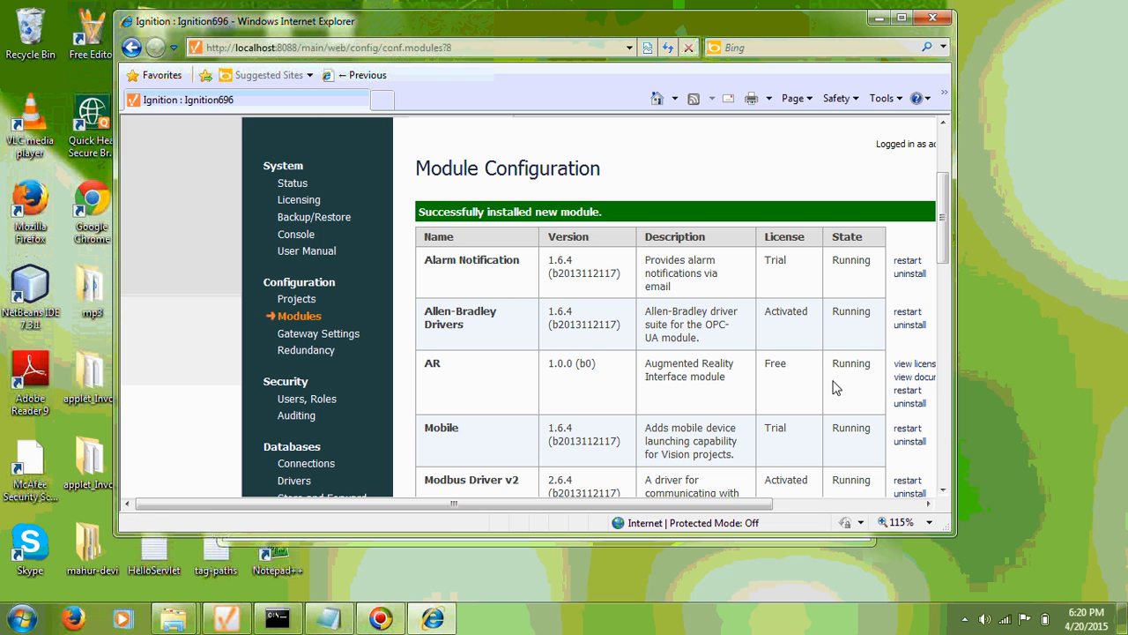
scroll(838, 387, "up", 5)
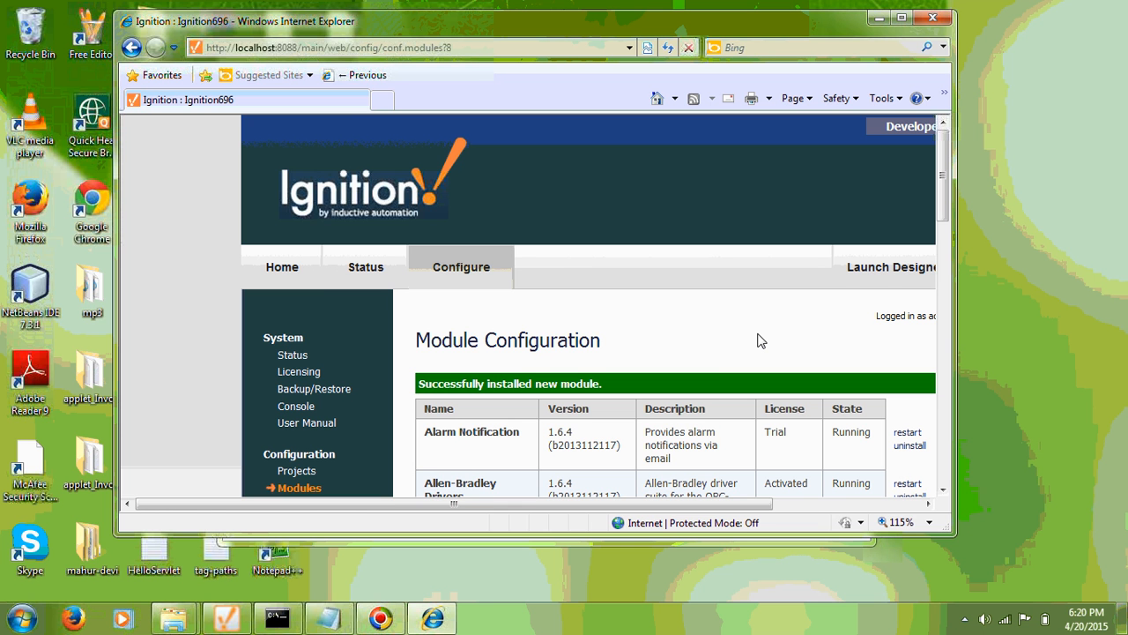
Launch the Designer from the Gateway, allow it to run, and log in as admin.
left_click(861, 276)
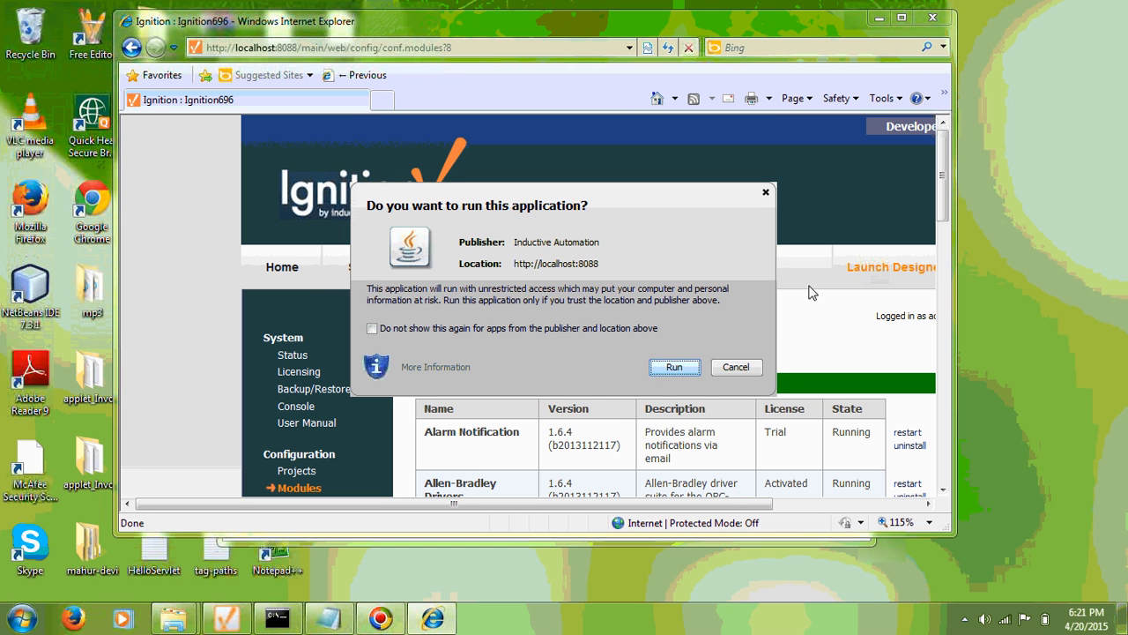
left_click(669, 368)
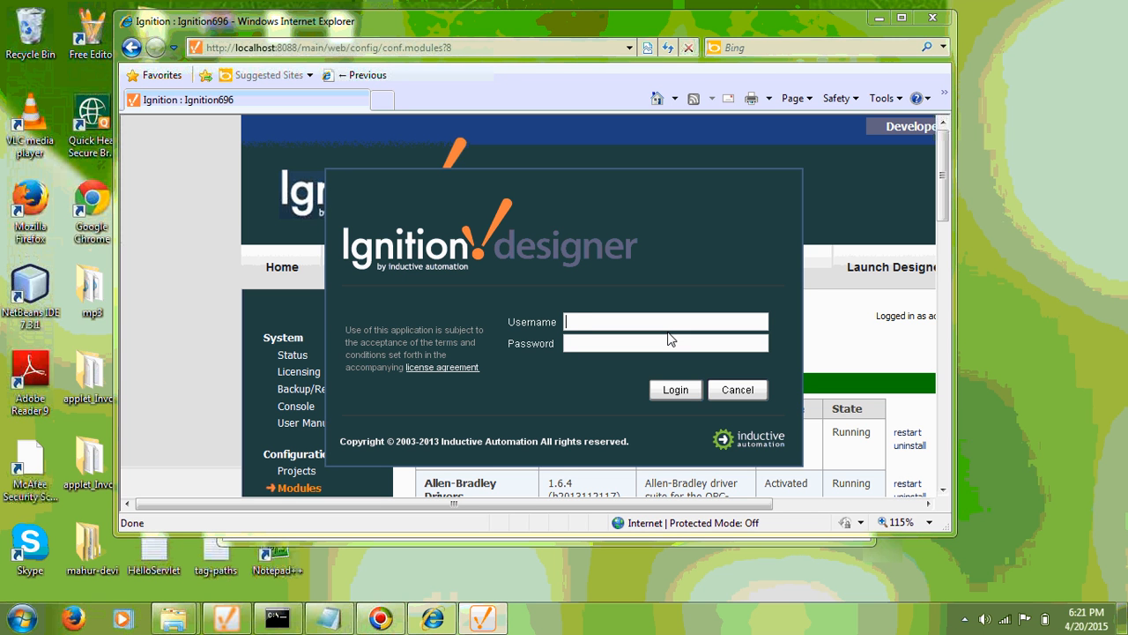
type("admin")
key("Tab")
type("password")
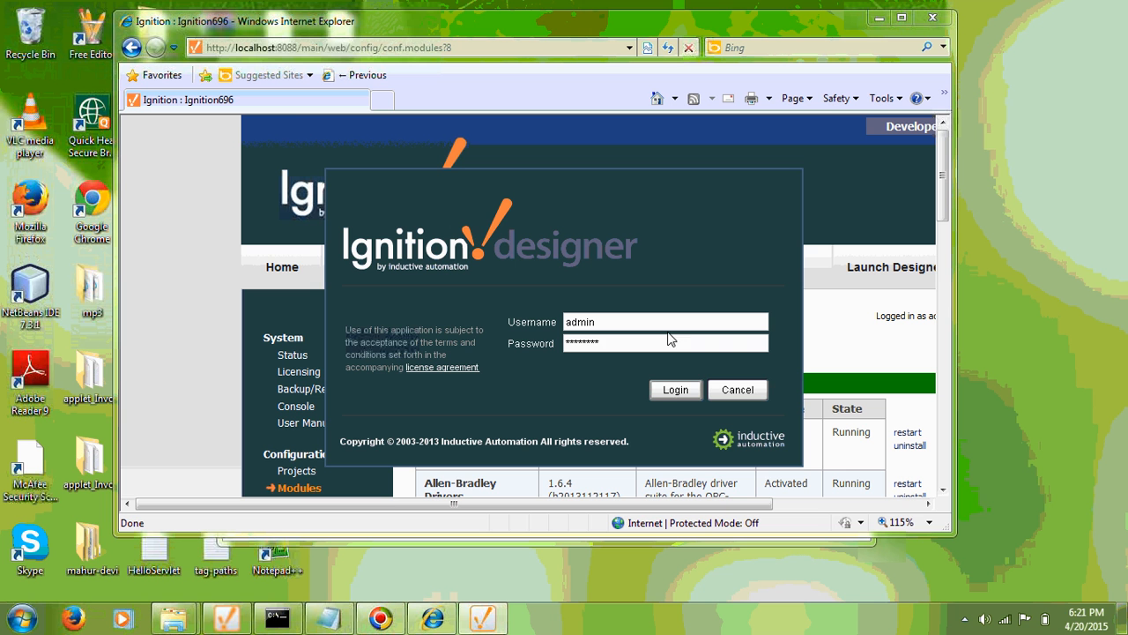
left_click(675, 390)
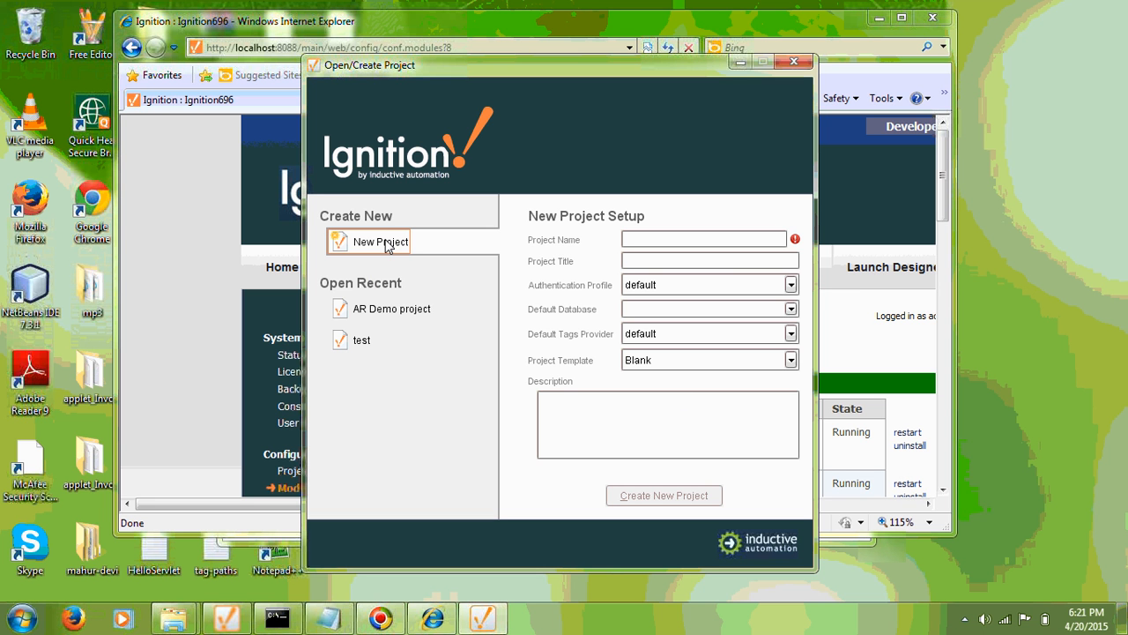
Select AR Demo project under Open Recent and open it.
left_click(380, 313)
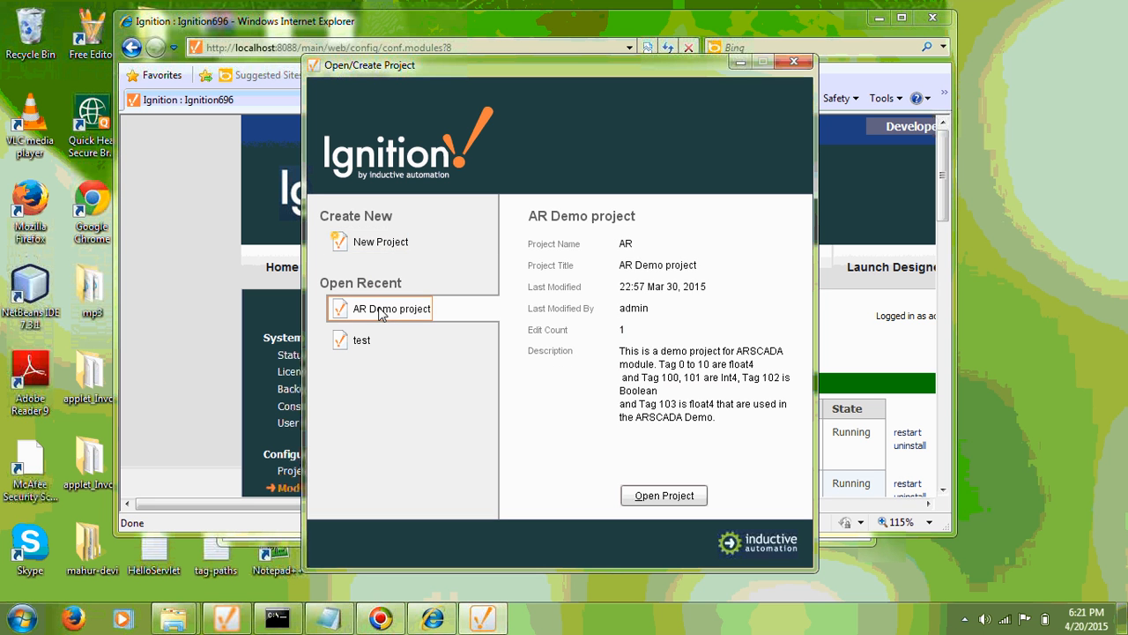
left_click(650, 498)
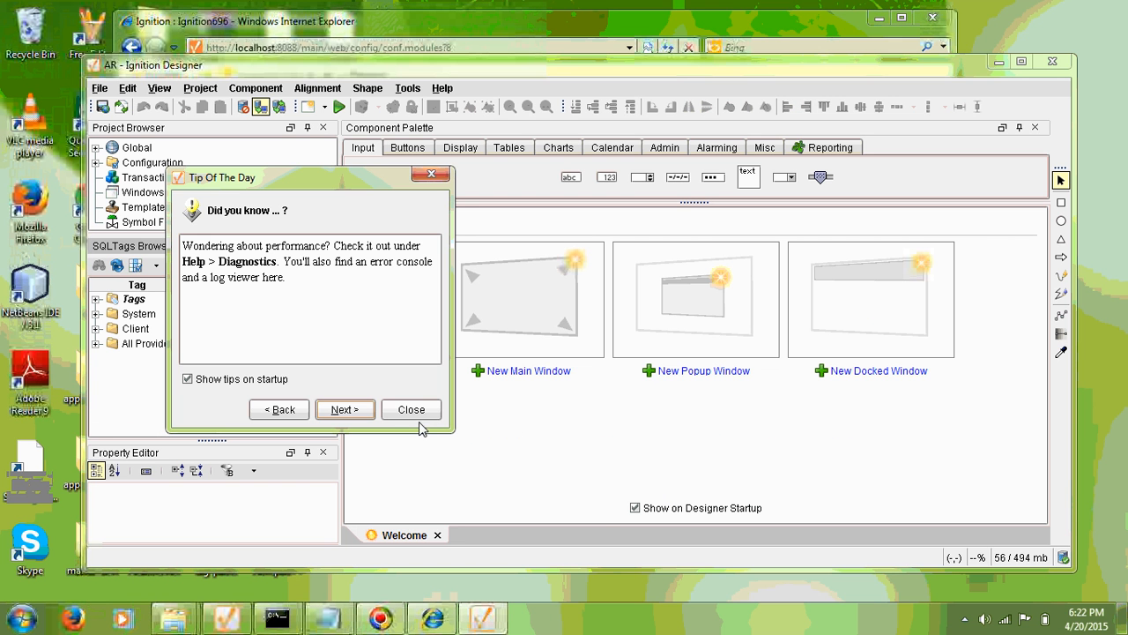
Close Tip Of The Day, then expand All Providers > default and select default.
left_click(411, 410)
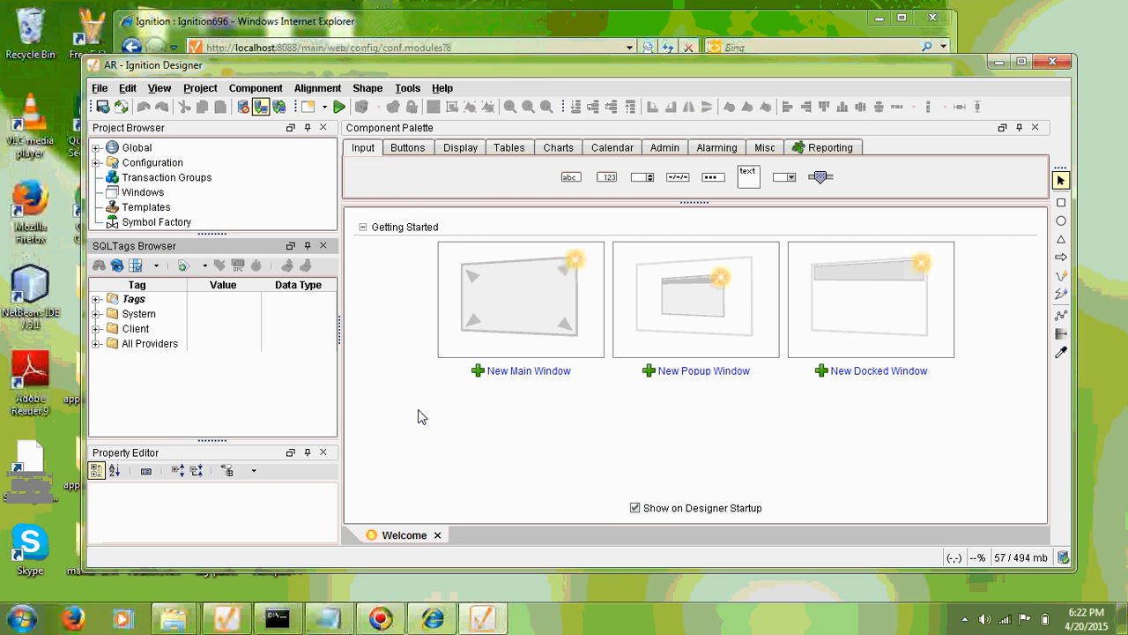
left_click(96, 344)
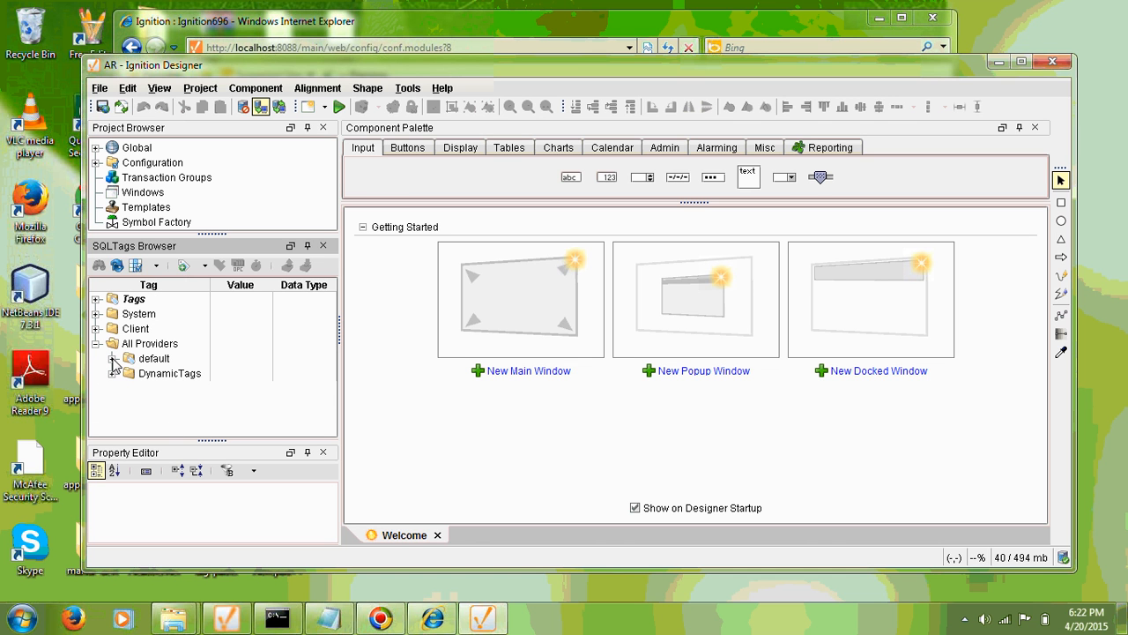
left_click(112, 359)
left_click(154, 359)
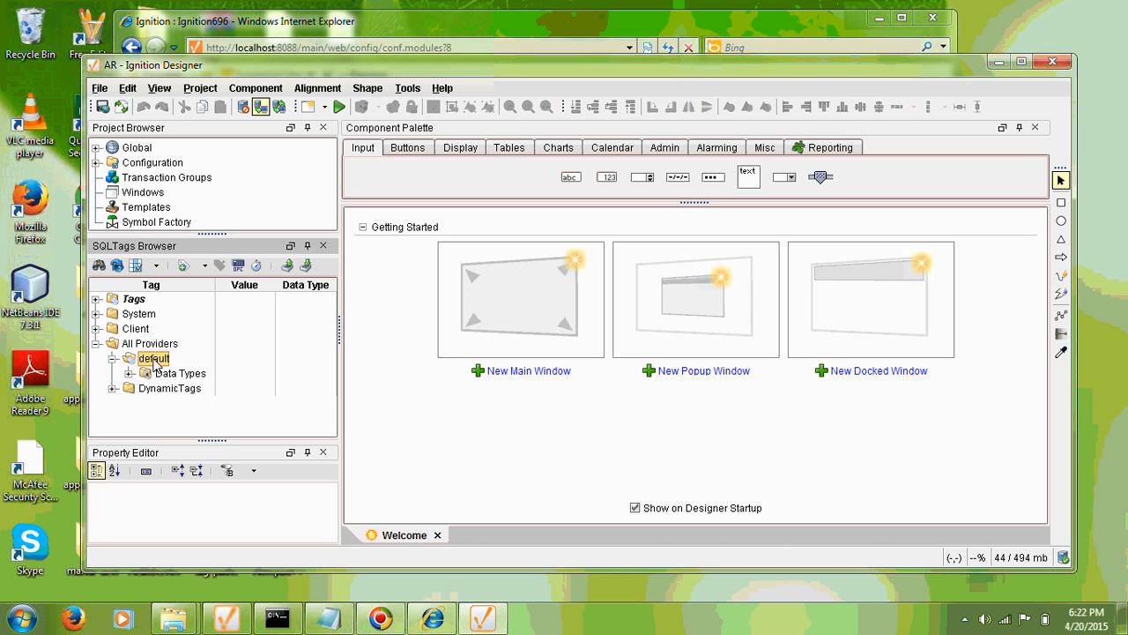
Import tags from C:\AR\sqltags.xml into the default tag provider.
left_click(306, 267)
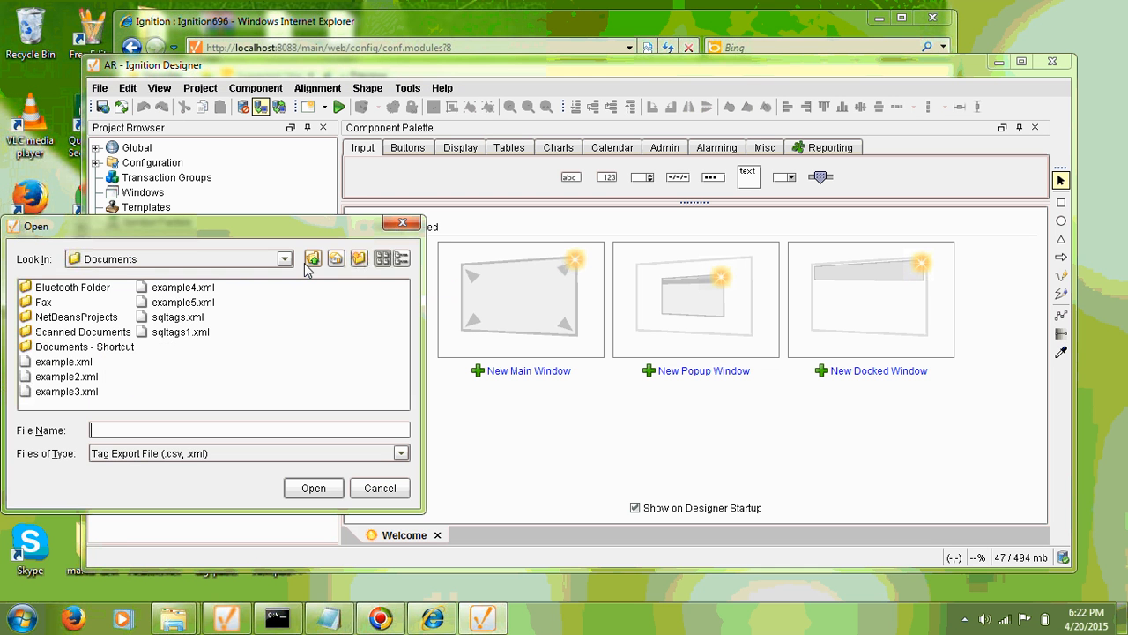
left_click(284, 260)
left_click(285, 277)
left_click(285, 276)
left_click(286, 277)
left_click(285, 276)
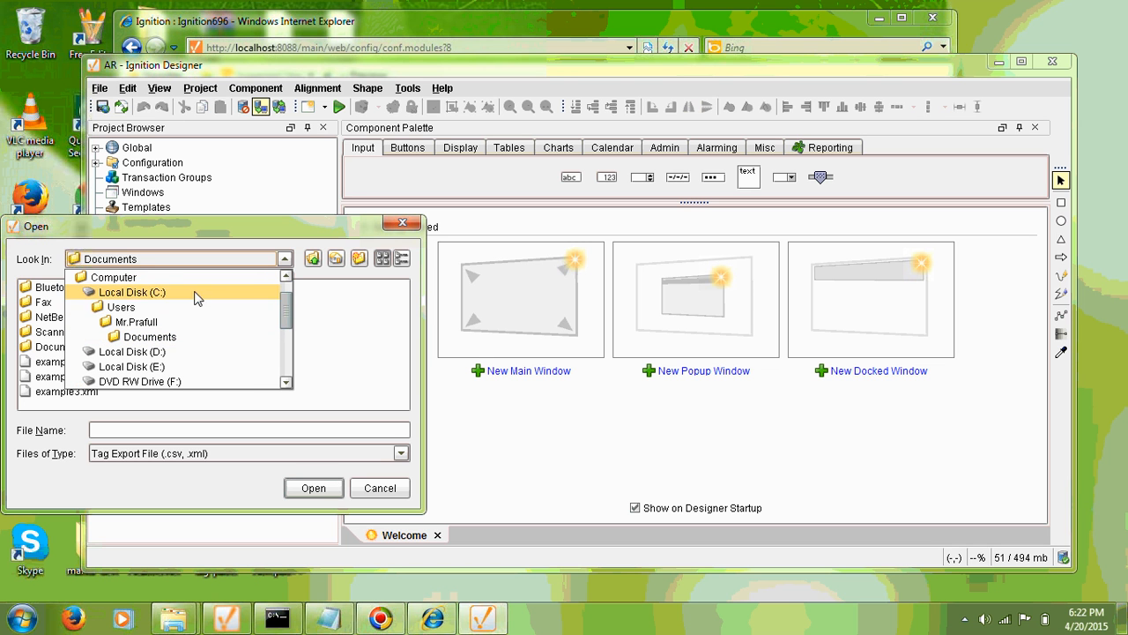
left_click(150, 297)
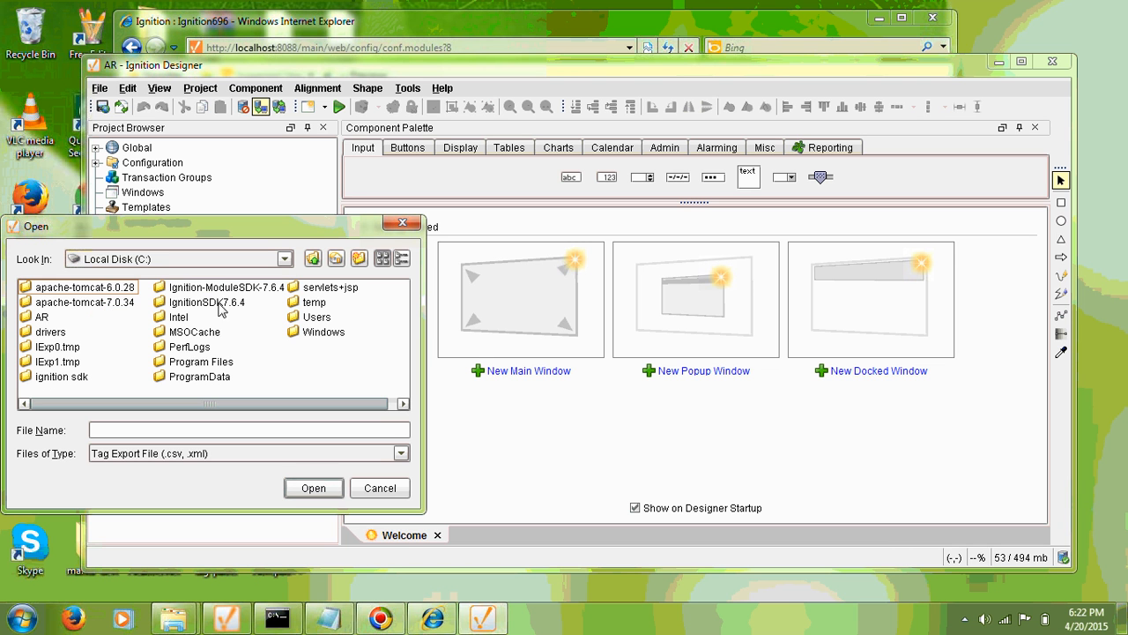
double_click(44, 317)
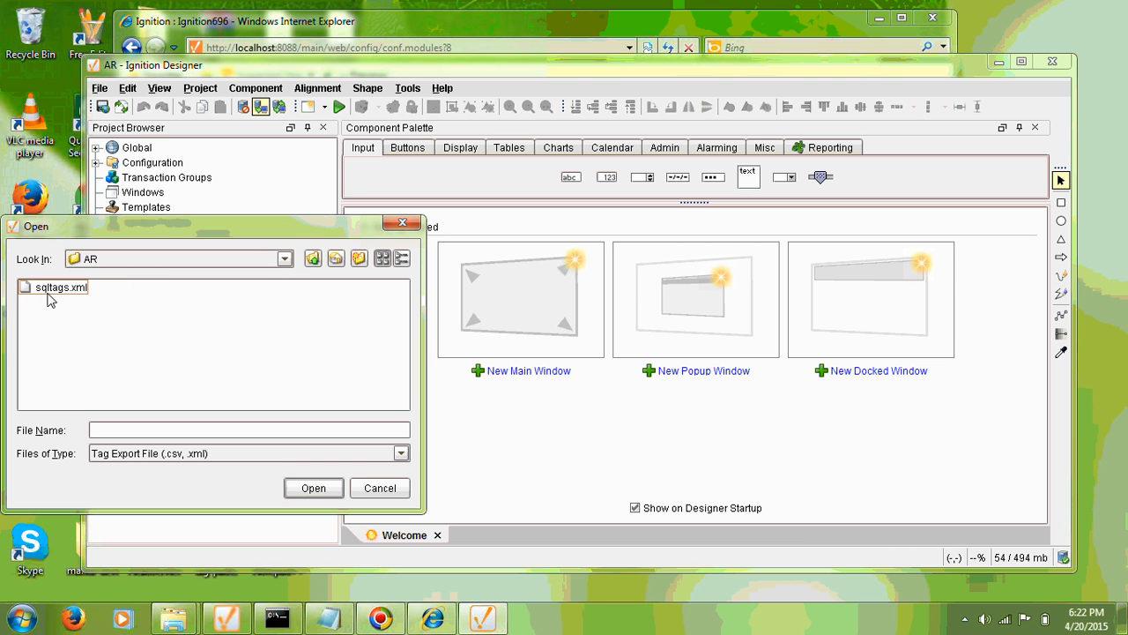
left_click(50, 288)
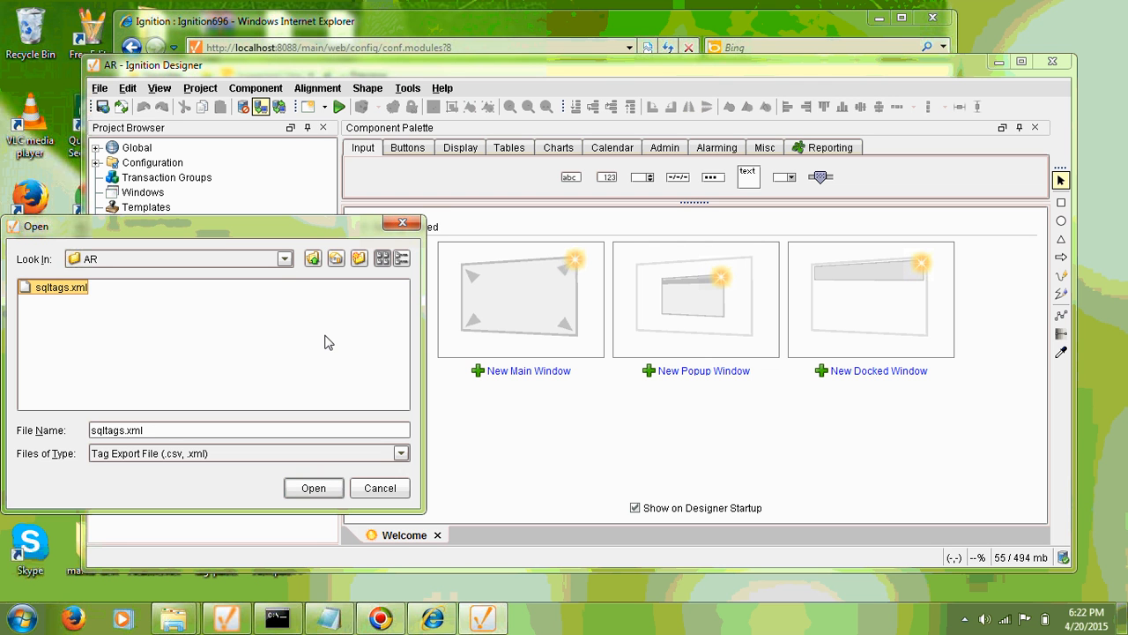
left_click(314, 489)
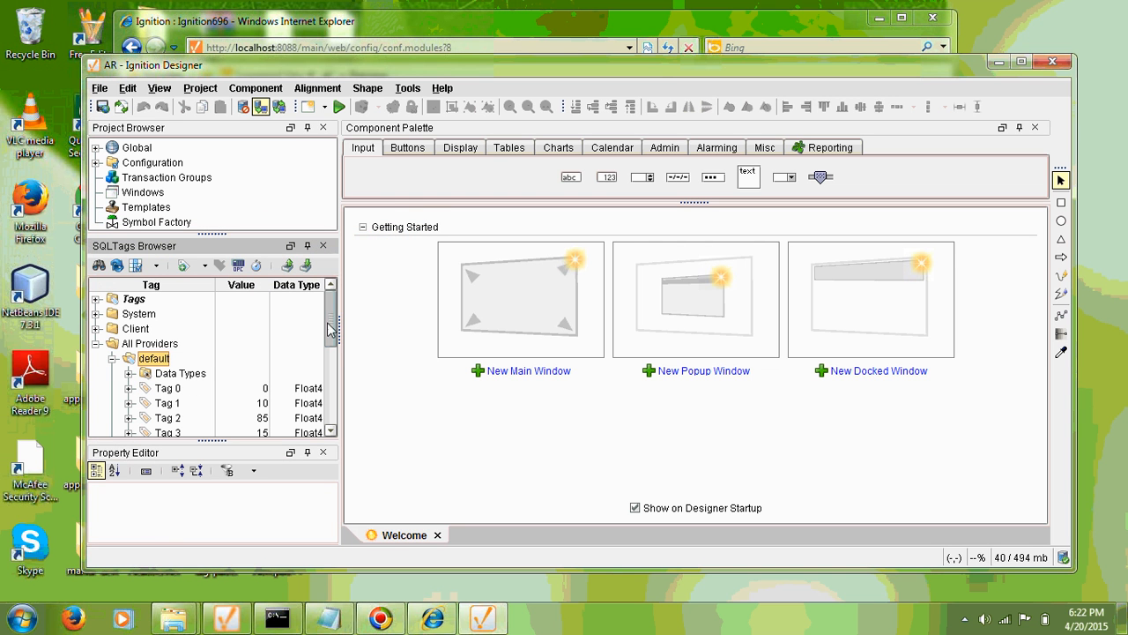
left_click_drag(331, 323, 329, 345)
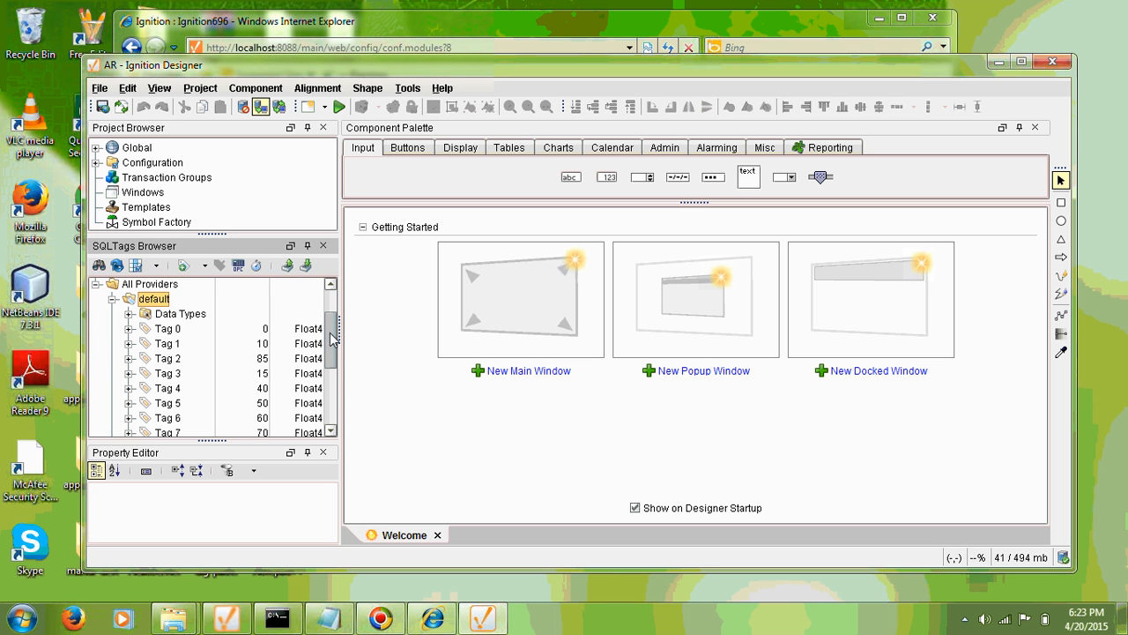
left_click_drag(331, 339, 331, 363)
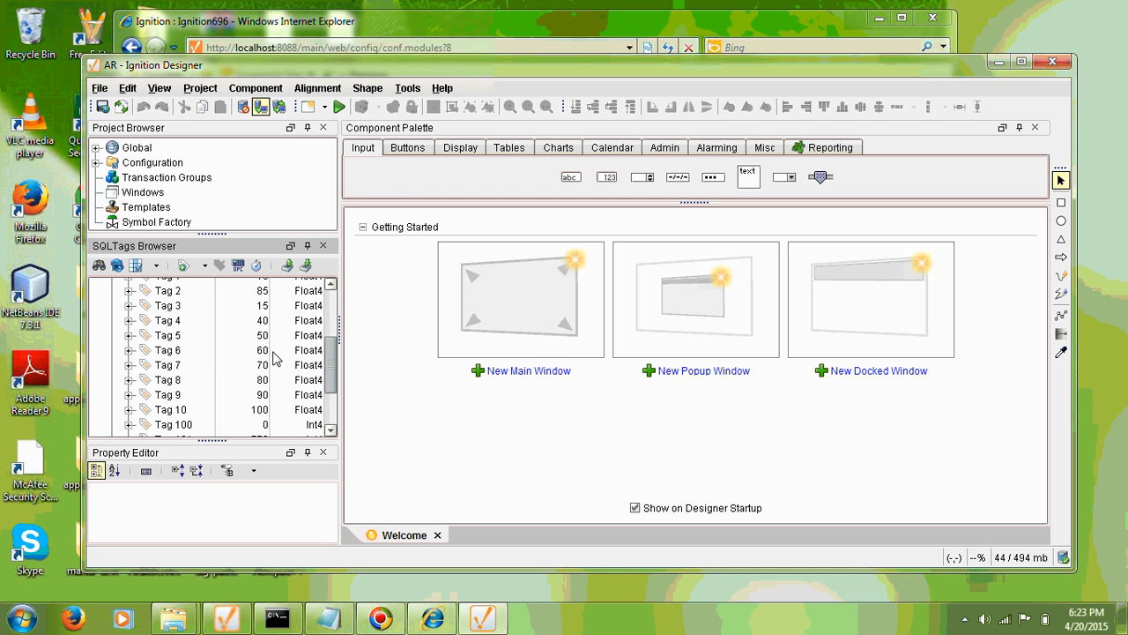
left_click_drag(328, 372, 331, 395)
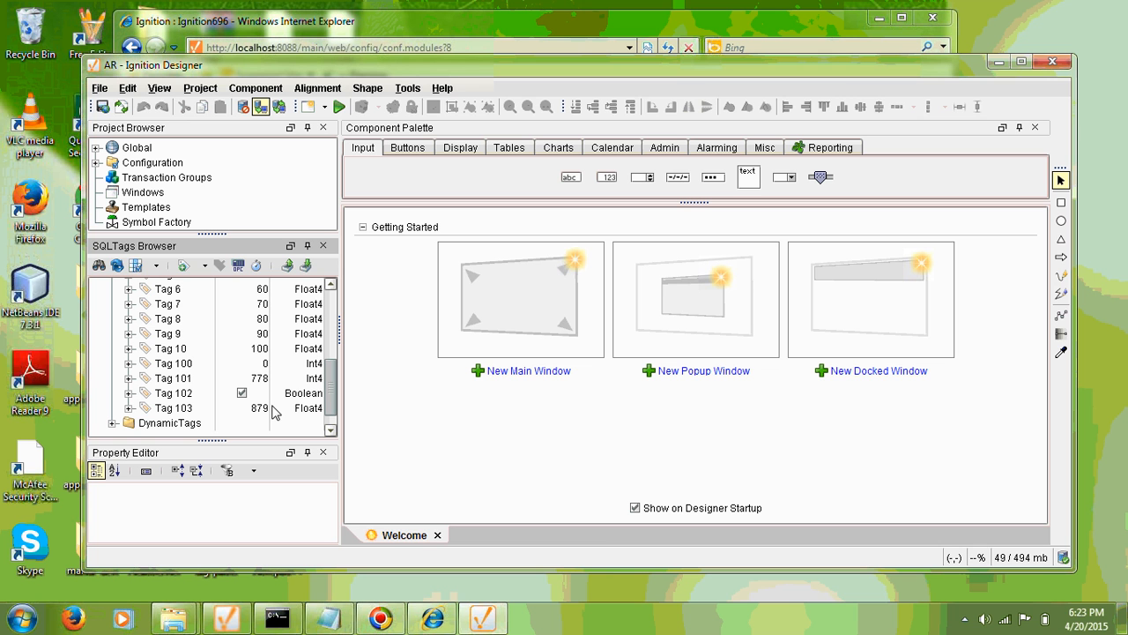
left_click_drag(335, 382, 339, 348)
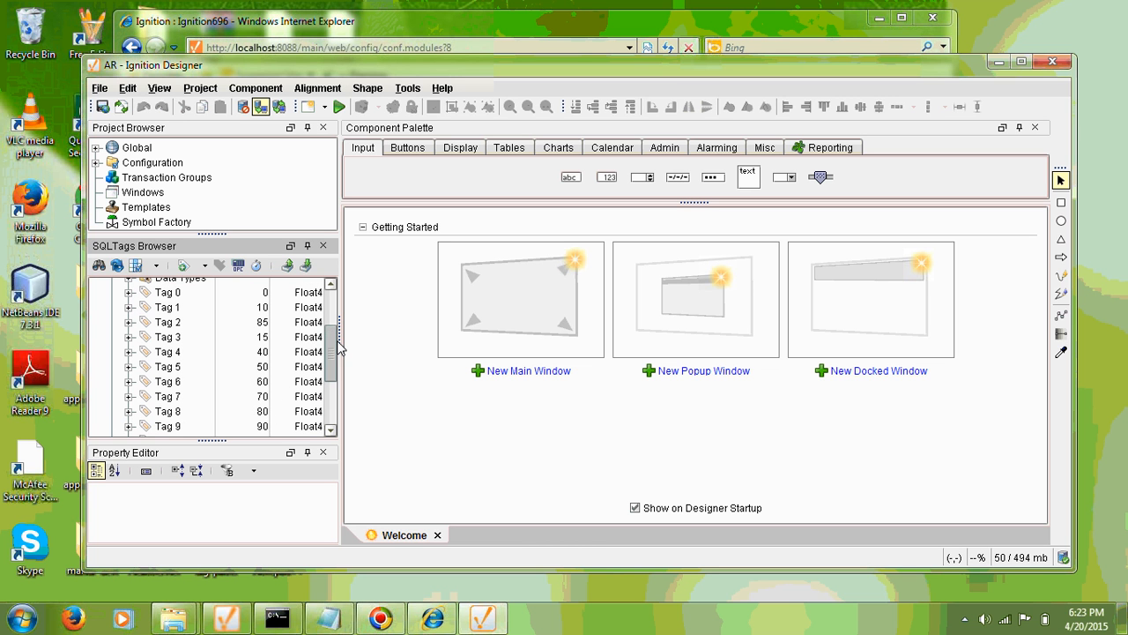
Open Tag 3's editor to inspect its settings, then cancel without changes.
right_click(171, 340)
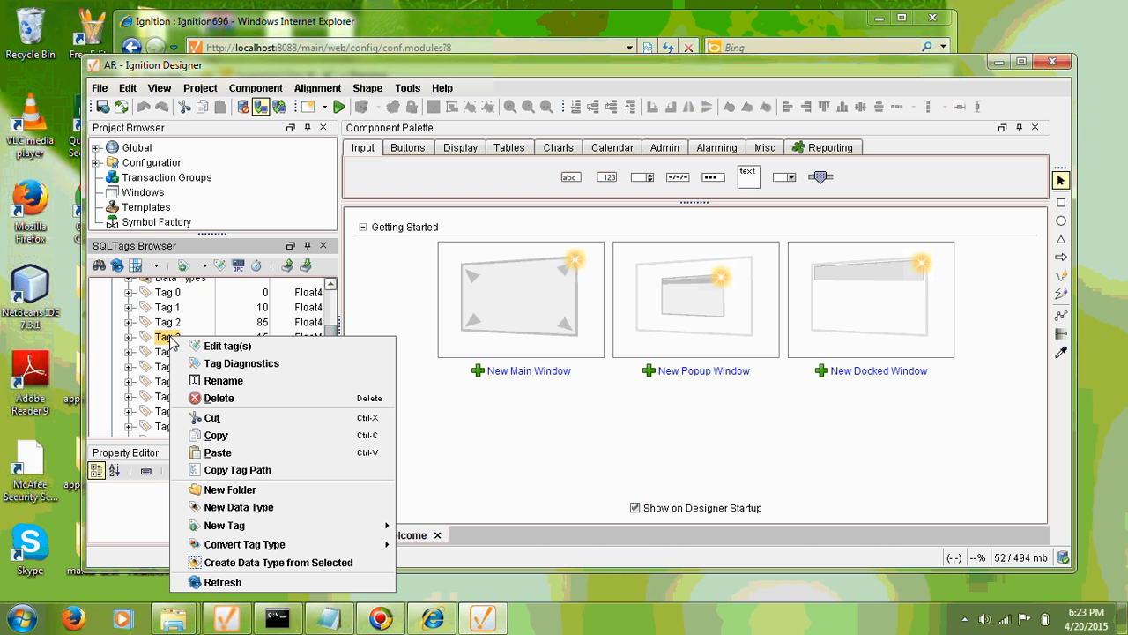
left_click(242, 348)
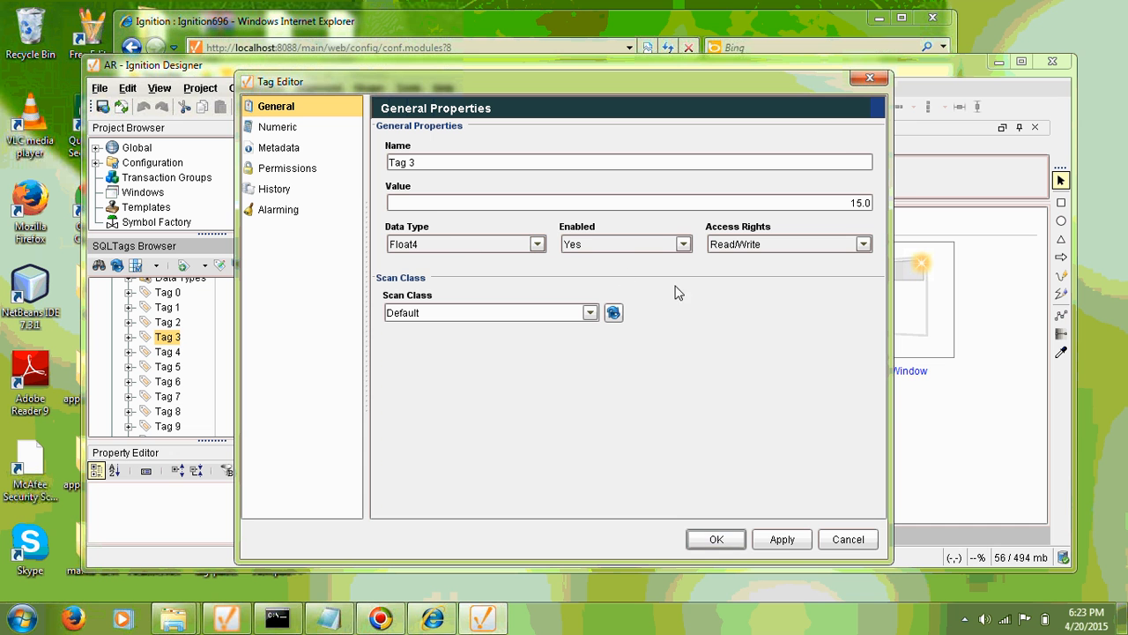
left_click(848, 540)
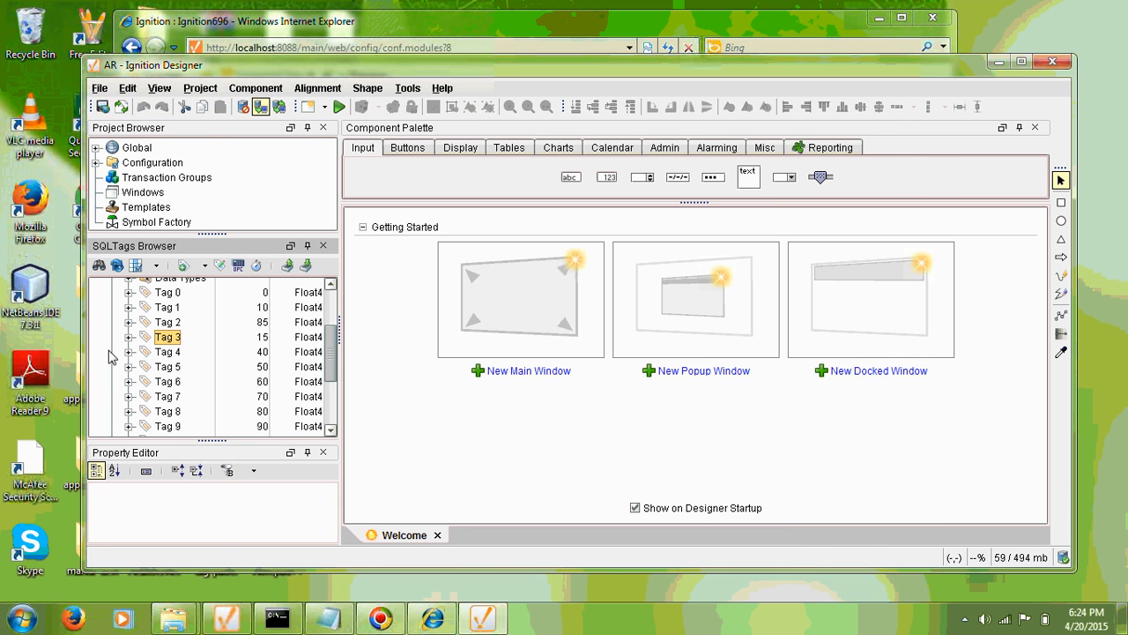
Copy Tag 2's full tag path.
right_click(172, 323)
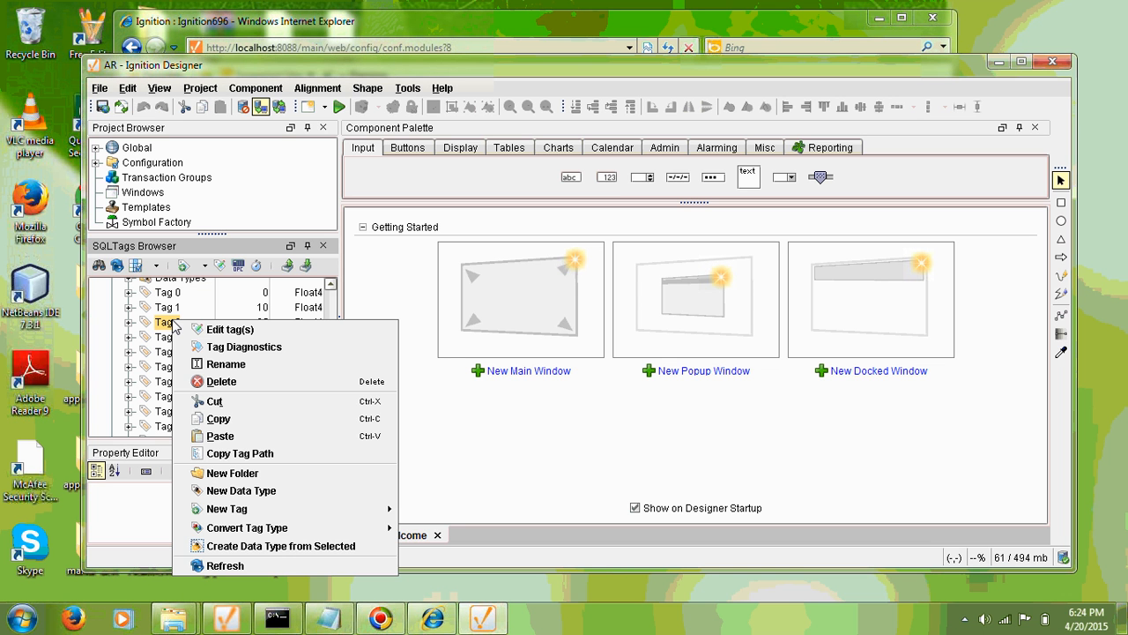
left_click(255, 455)
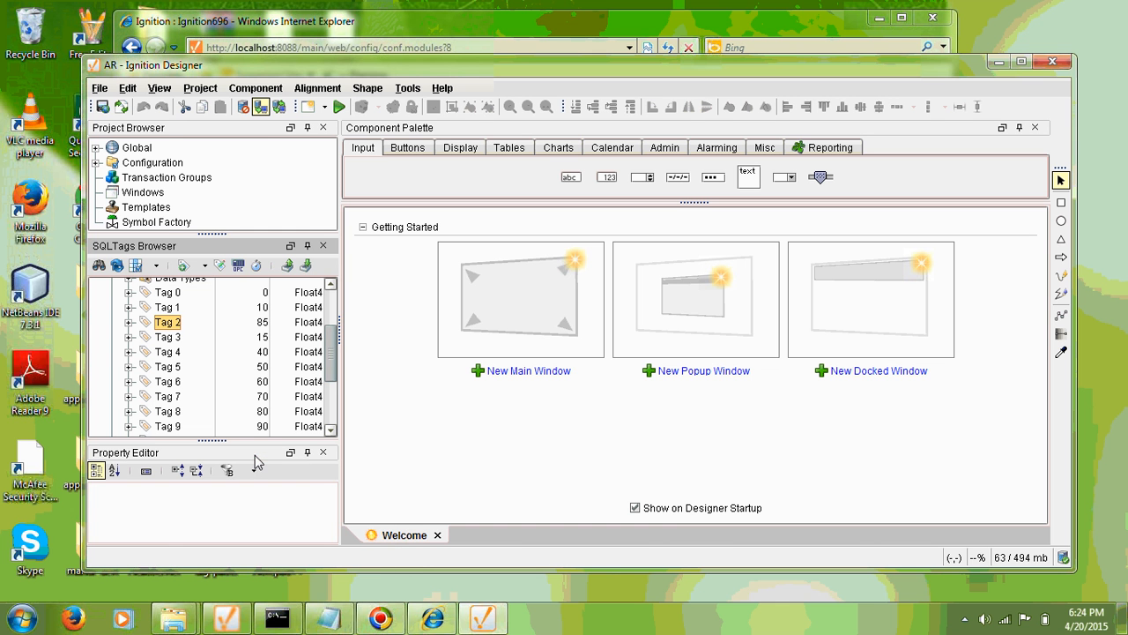
mouse_move(333, 622)
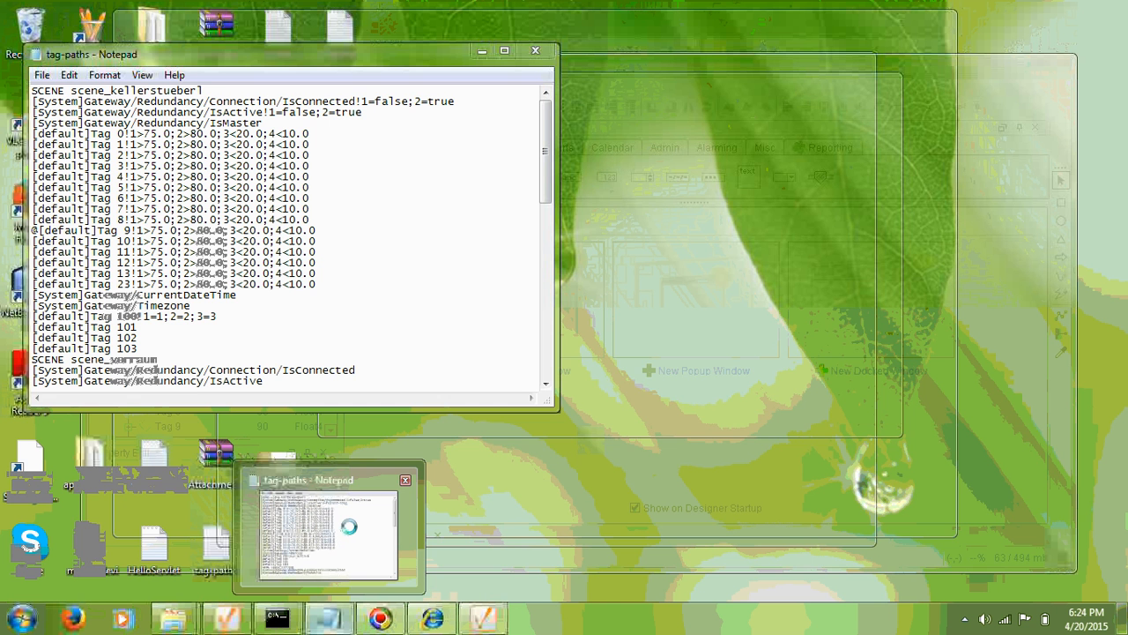
Paste the [default]Tag 2 path after IsMaster in tag-paths, delete it again, and minimize Notepad.
left_click(355, 534)
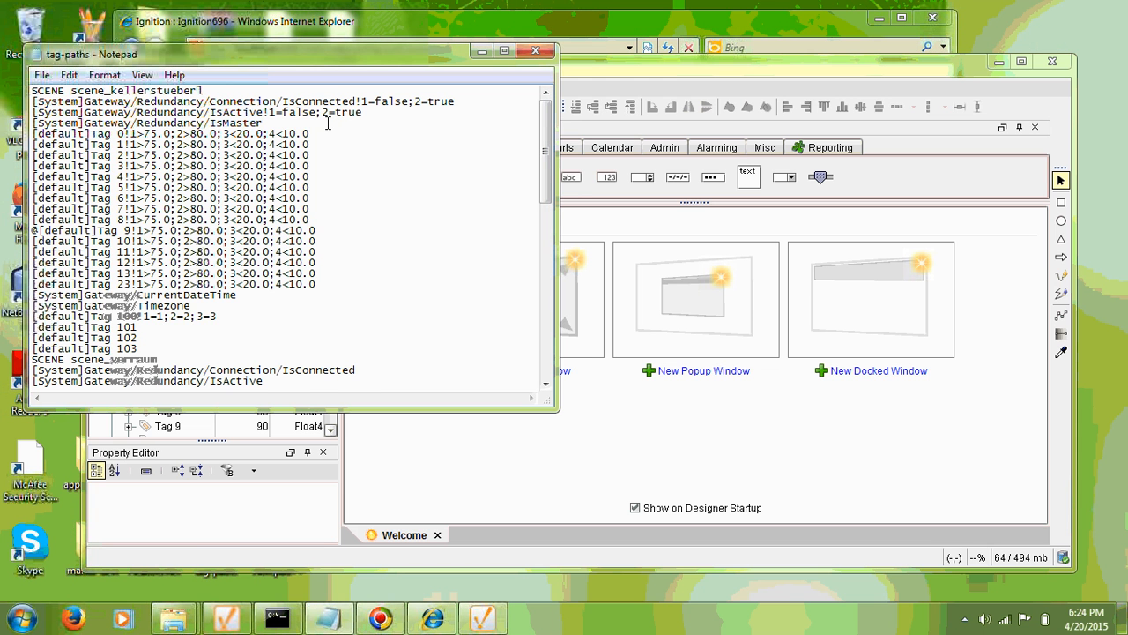
key("Return")
key("ctrl+v")
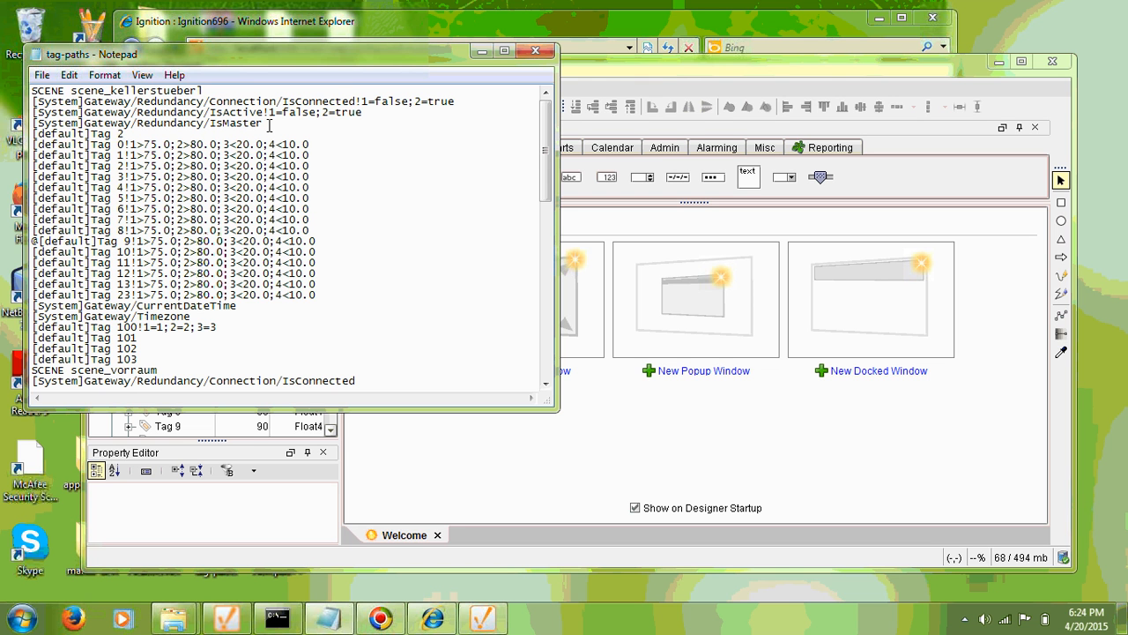
key("shift+Home")
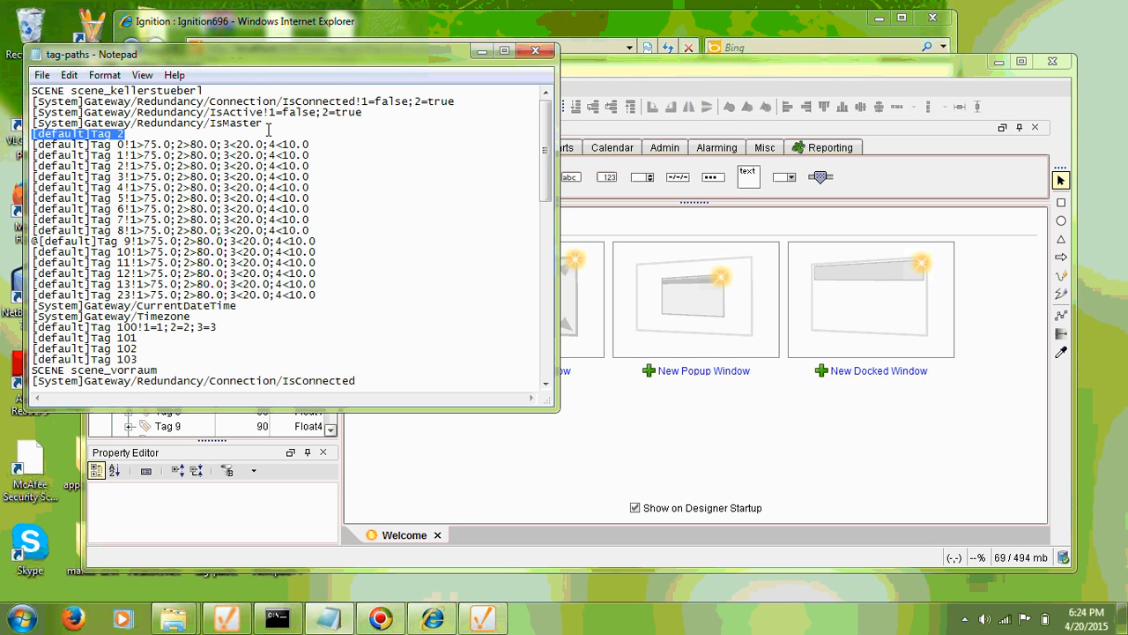
key("BackSpace")
key("BackSpace")
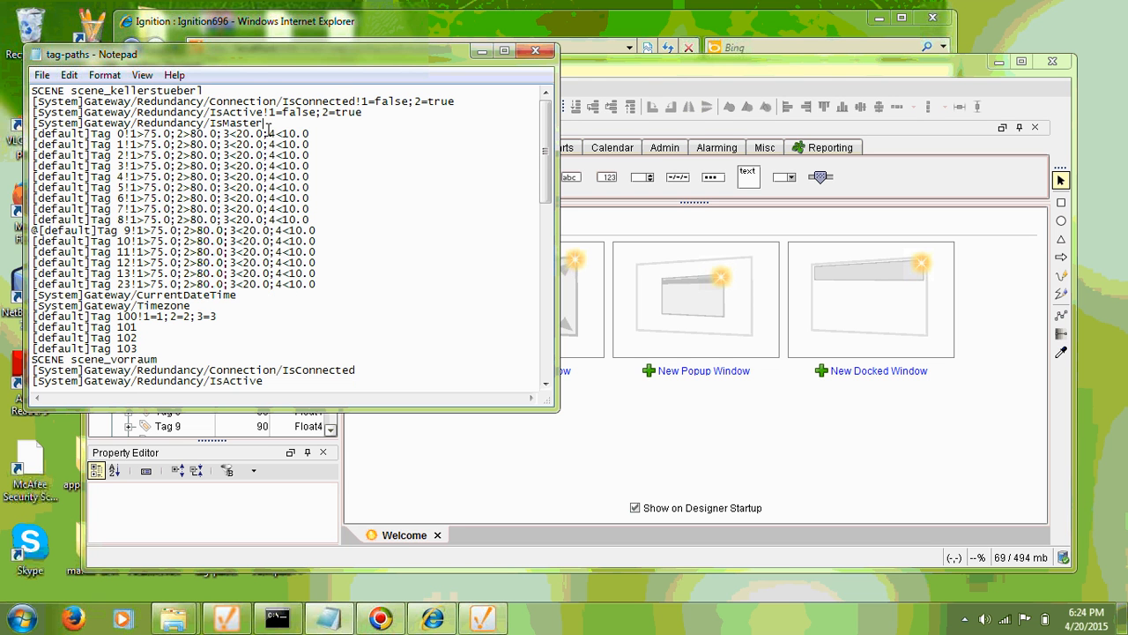
left_click(484, 51)
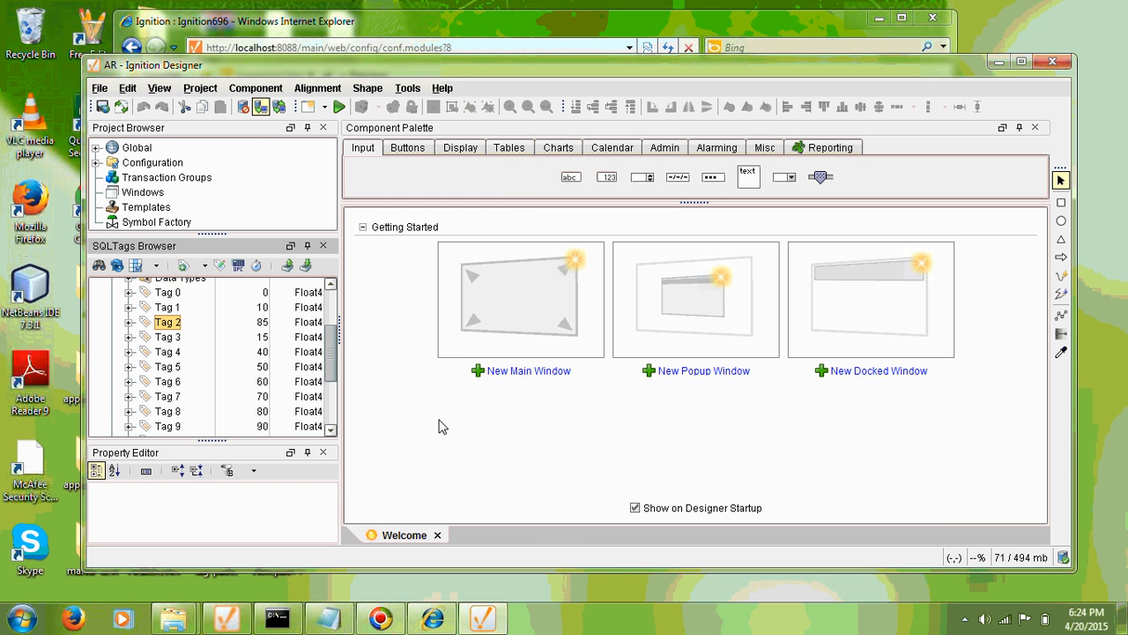
Minimize Ignition Designer and scroll the gateway Modules page down to the AR module row.
left_click(998, 61)
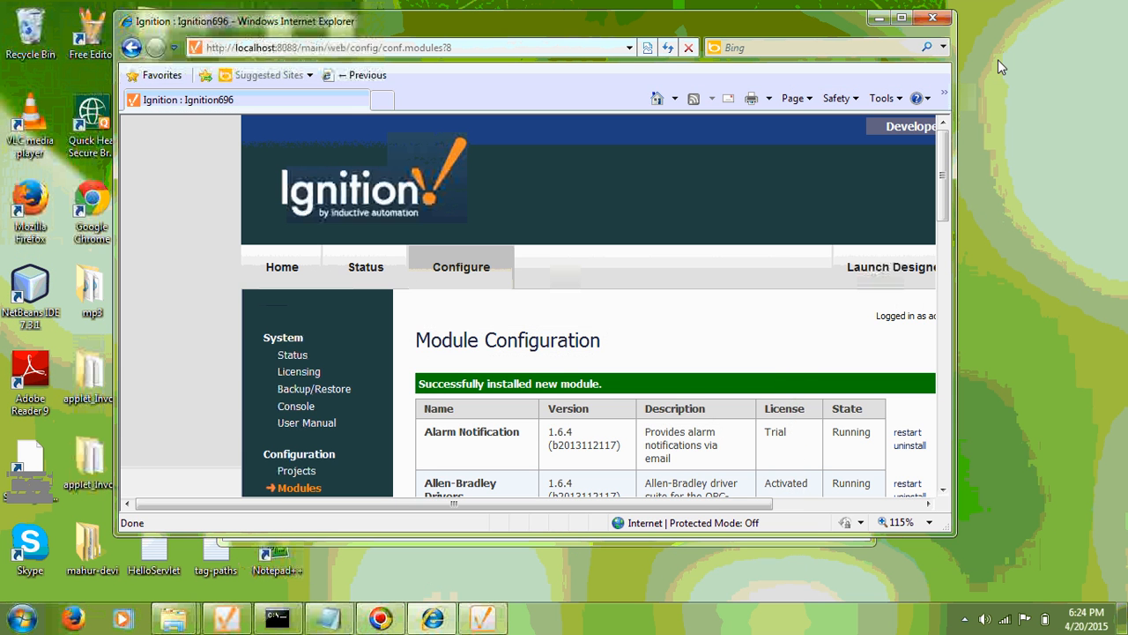
scroll(721, 309, "down", 2)
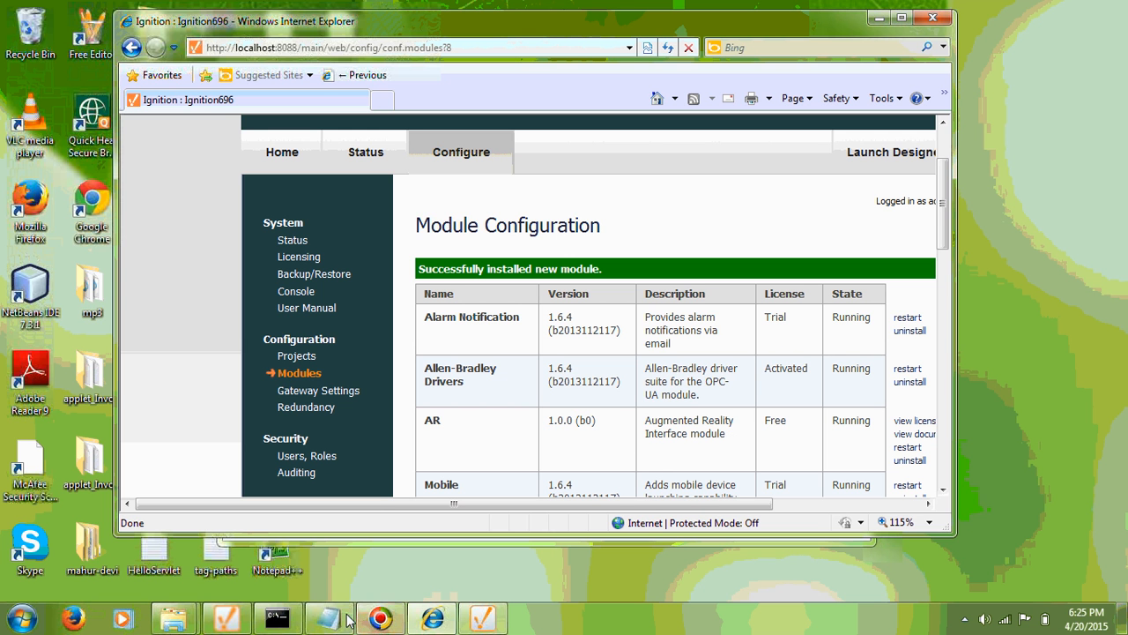
Rename tag-paths1 to tag-paths in the AR folder, then return to the gateway modules page.
mouse_move(180, 625)
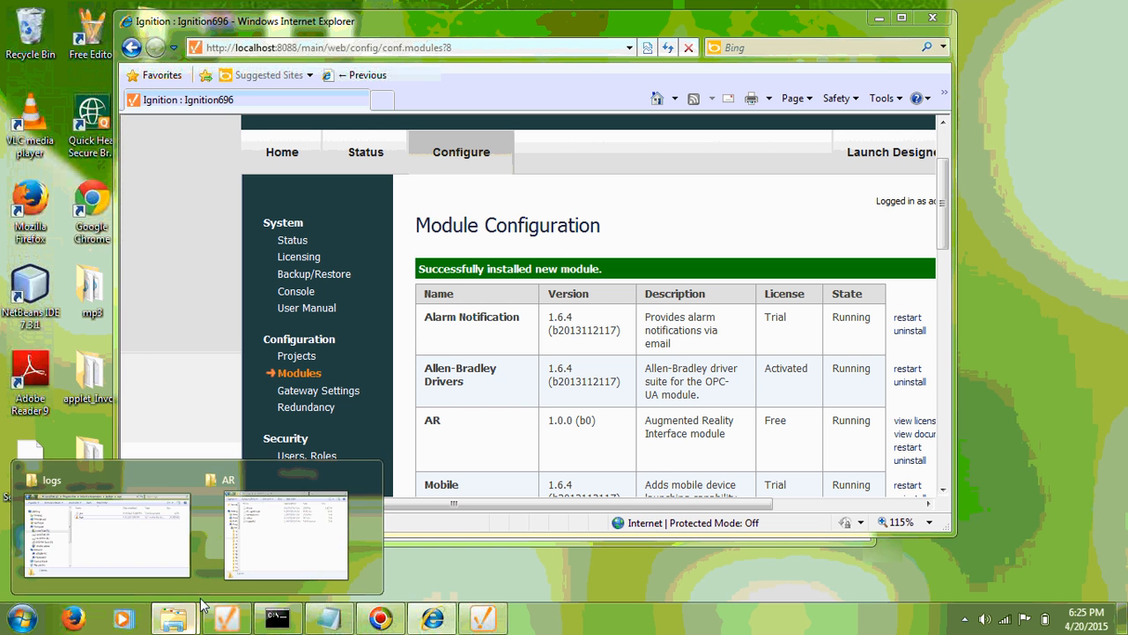
left_click(286, 542)
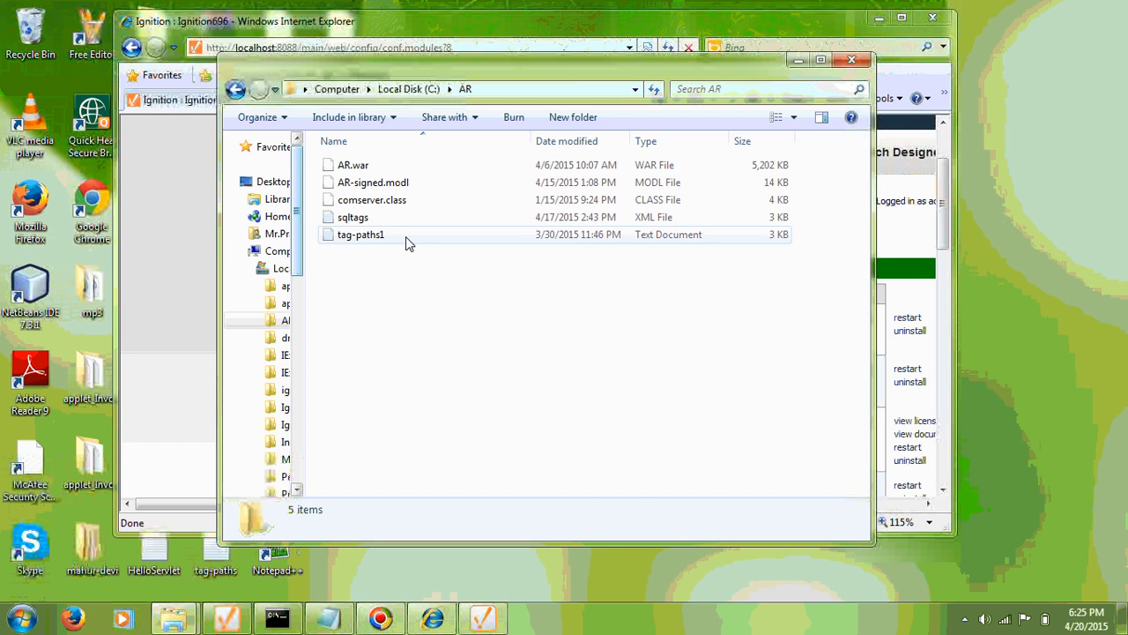
left_click(371, 238)
right_click(371, 242)
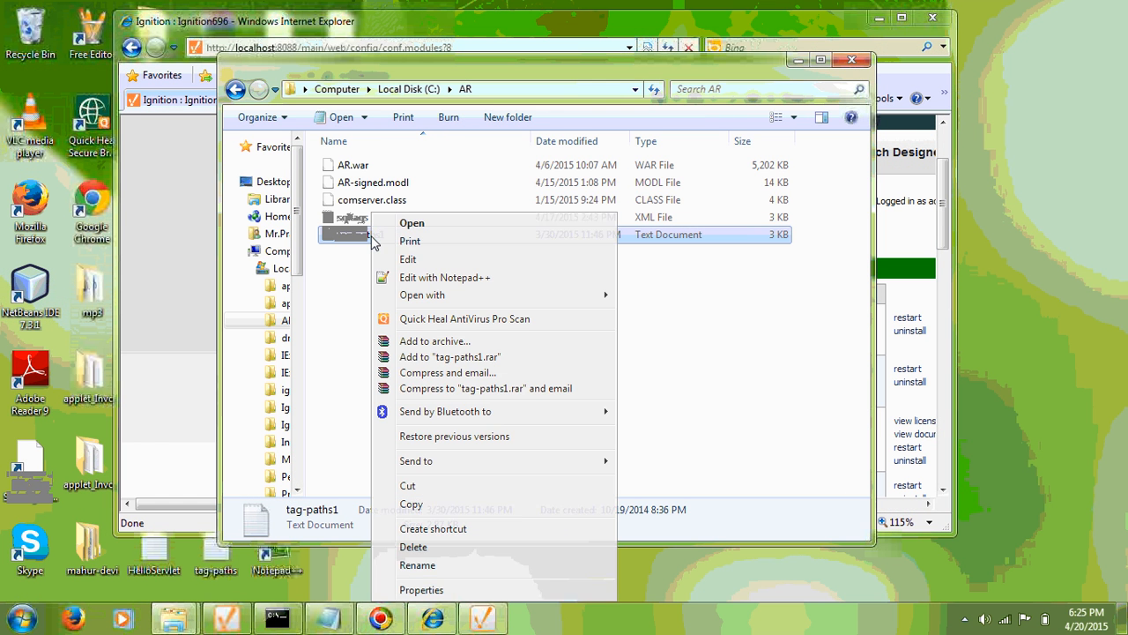
left_click(421, 565)
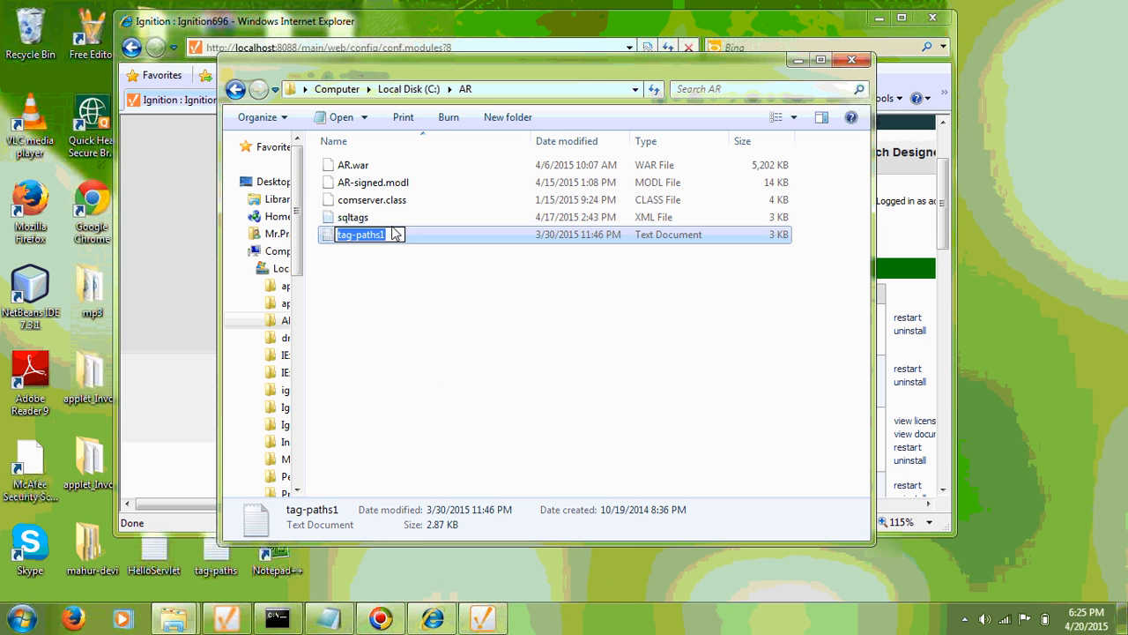
left_click(394, 234)
key("BackSpace")
key("Return")
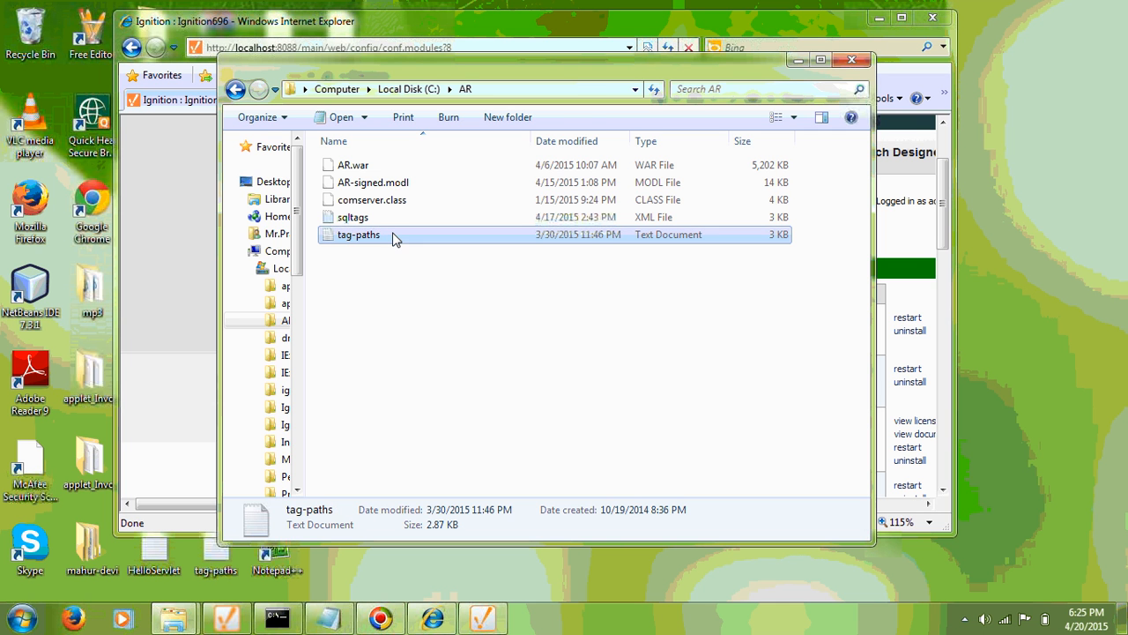
left_click(394, 318)
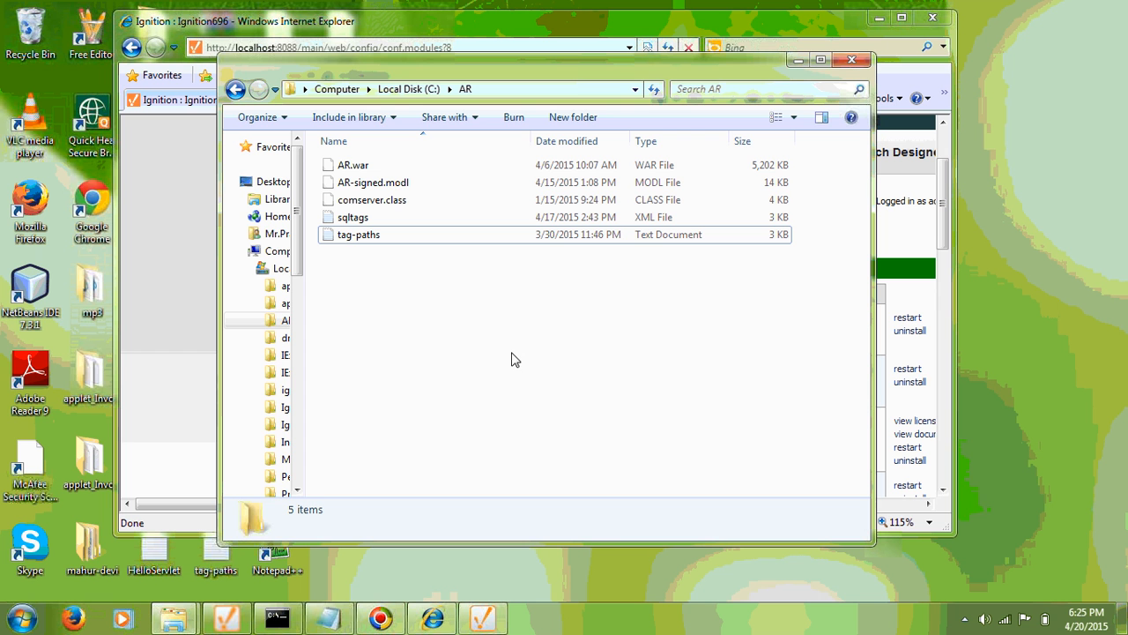
left_click(950, 203)
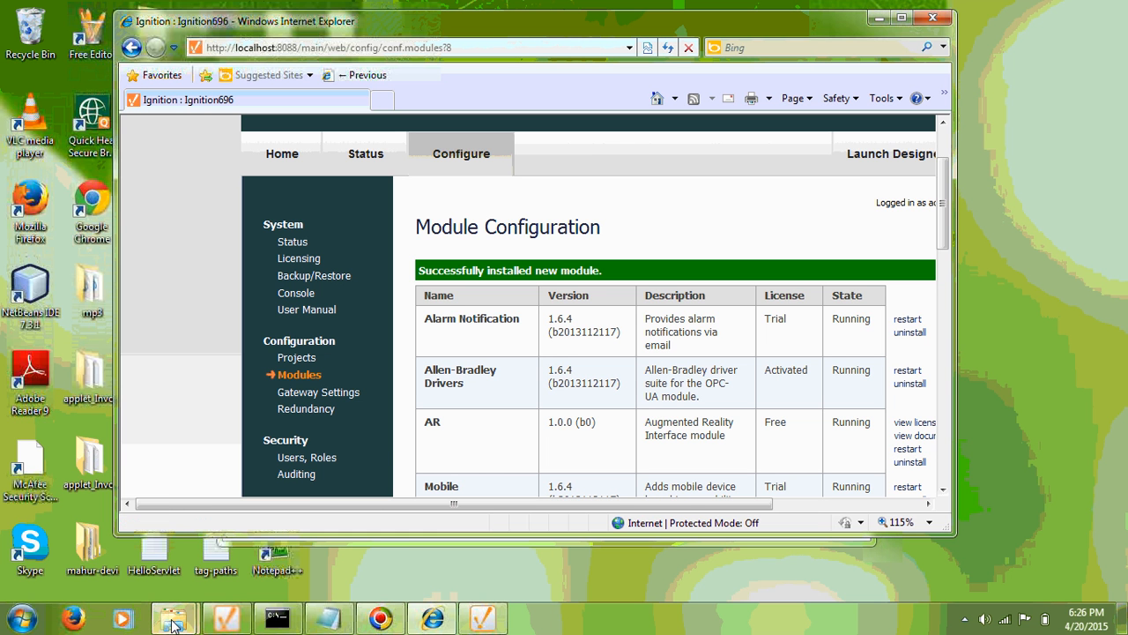
Read the wrapper log in the Ignition logs folder, which reports C:\AR\tag-paths.txt not found, then close it.
mouse_move(174, 623)
left_click(106, 529)
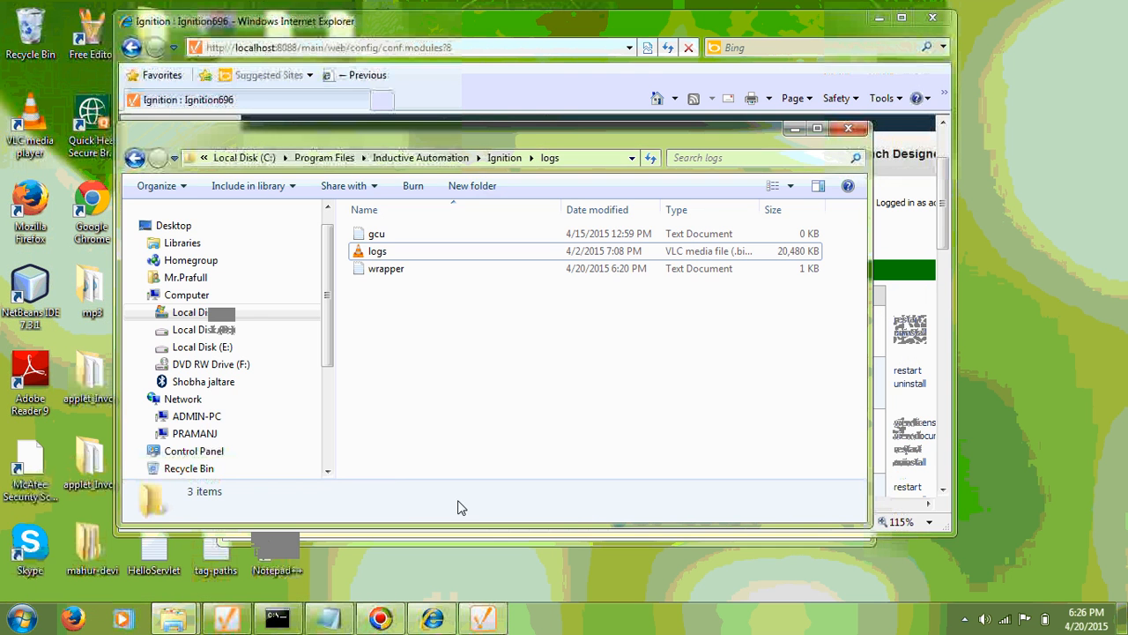
double_click(372, 269)
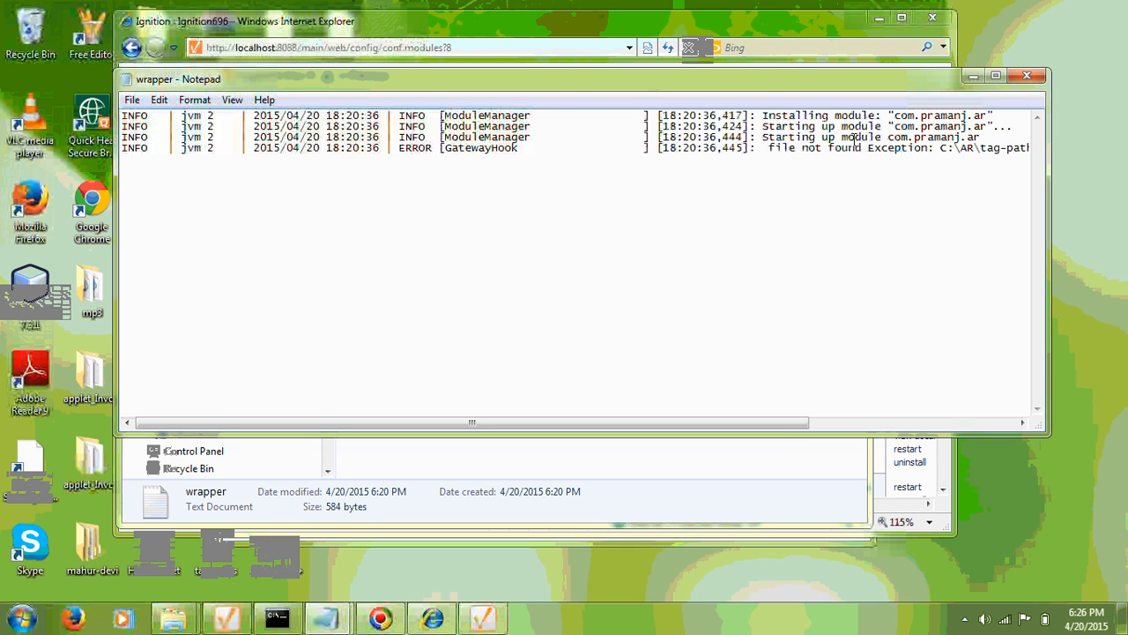
left_click_drag(781, 434, 862, 430)
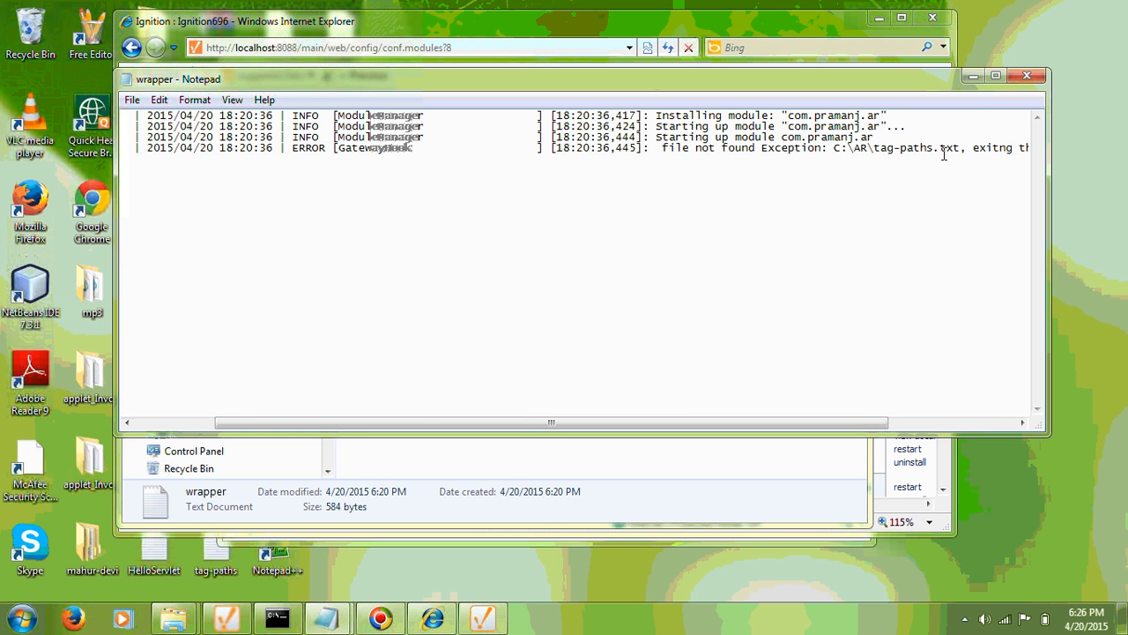
left_click(1031, 78)
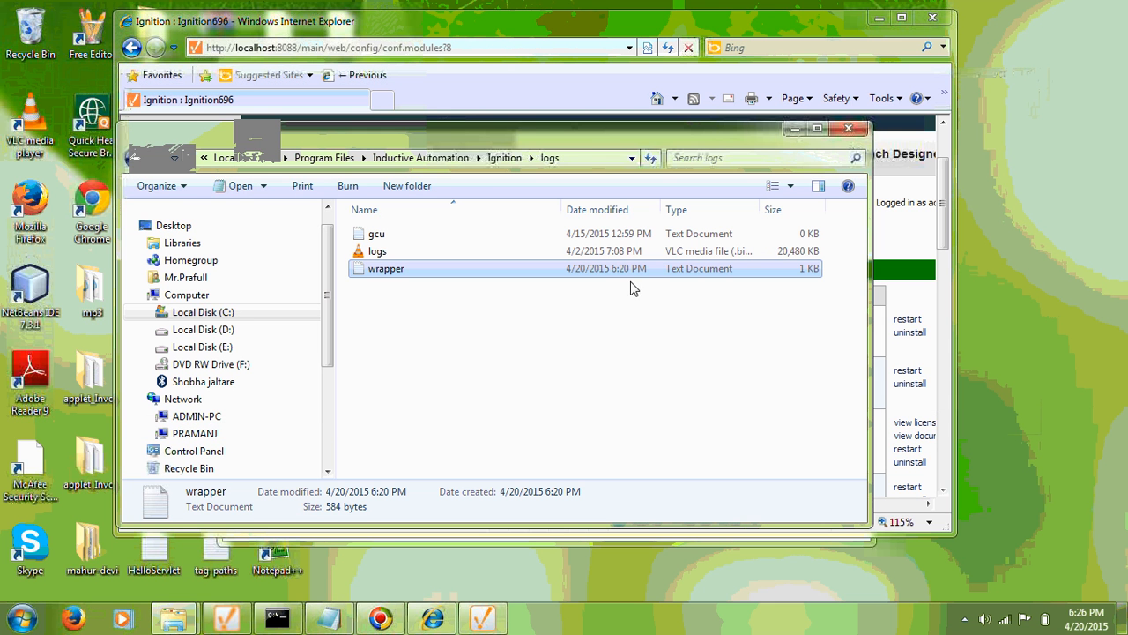
left_click(583, 358)
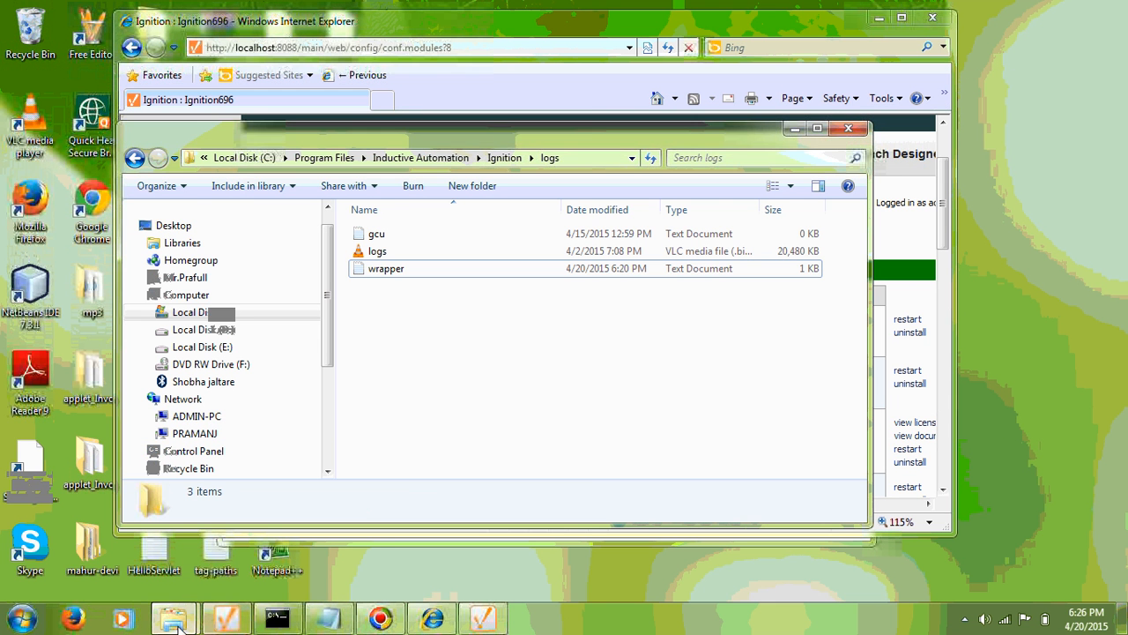
Switch to the AR folder and open the renamed tag-paths file in Notepad.
mouse_move(173, 621)
left_click(295, 529)
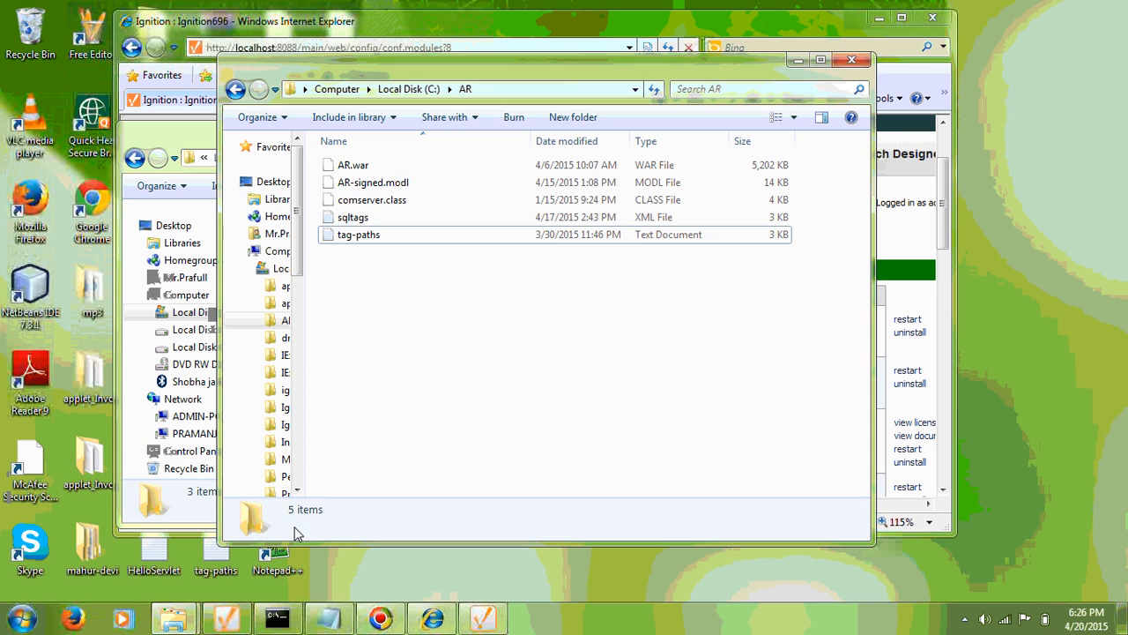
left_click(391, 236)
left_click(391, 322)
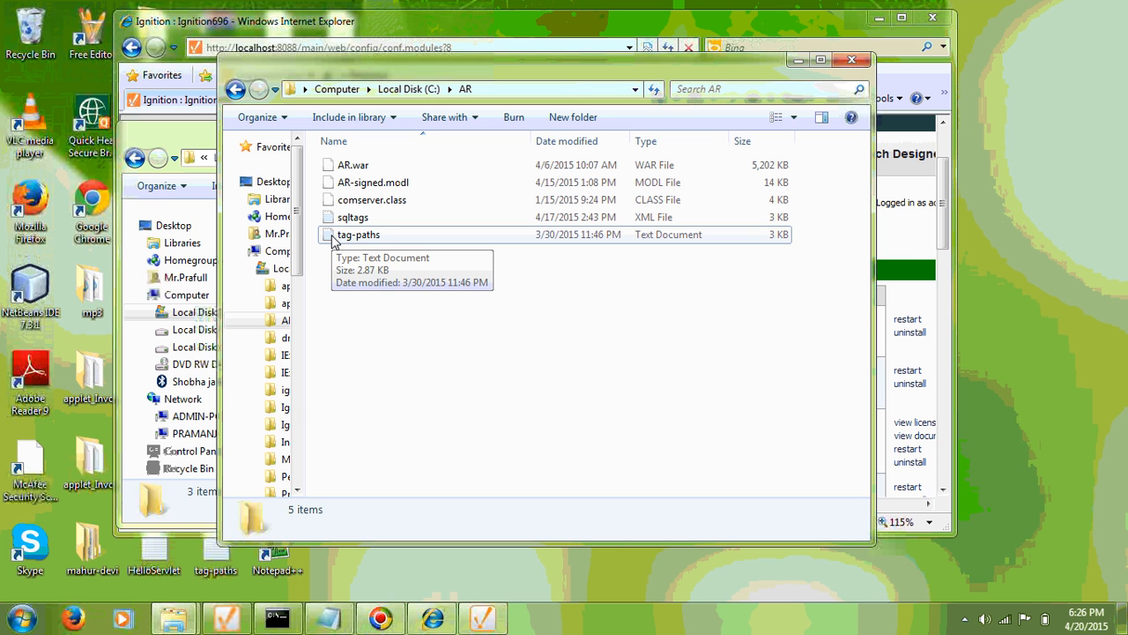
double_click(334, 242)
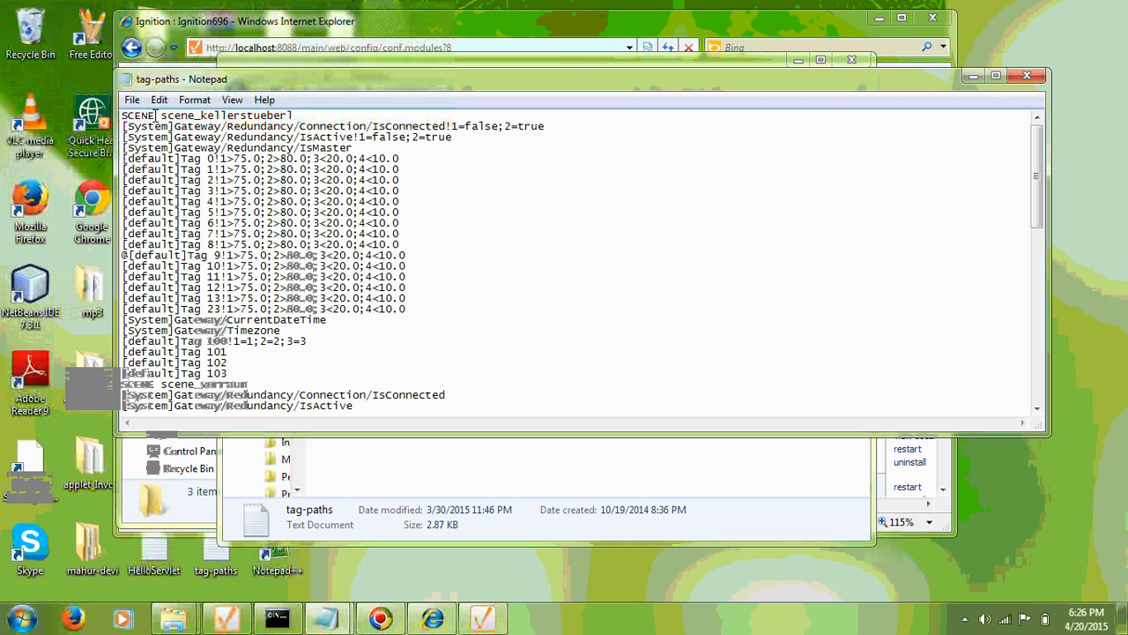
left_click_drag(155, 115, 120, 114)
left_click(162, 116)
left_click(234, 376)
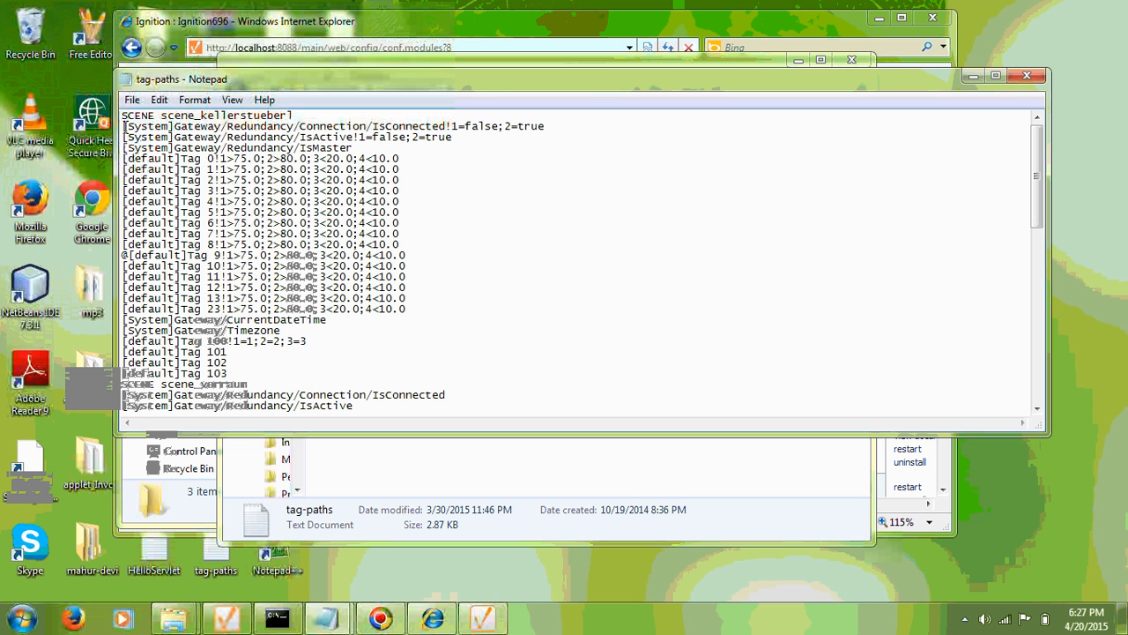
left_click_drag(124, 128, 447, 128)
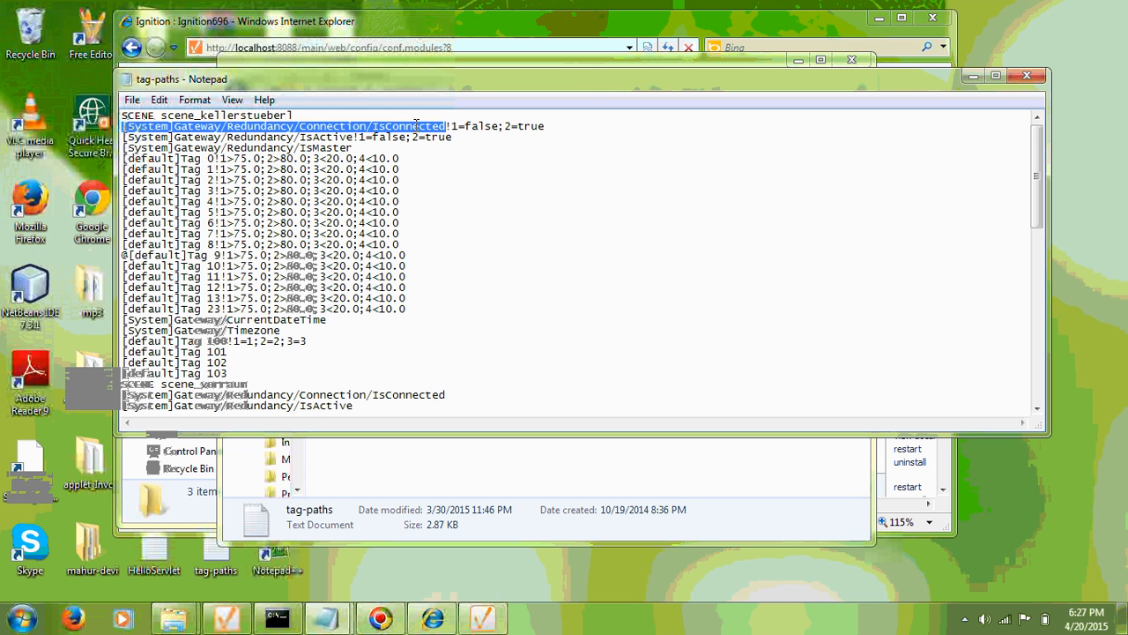
left_click(408, 128)
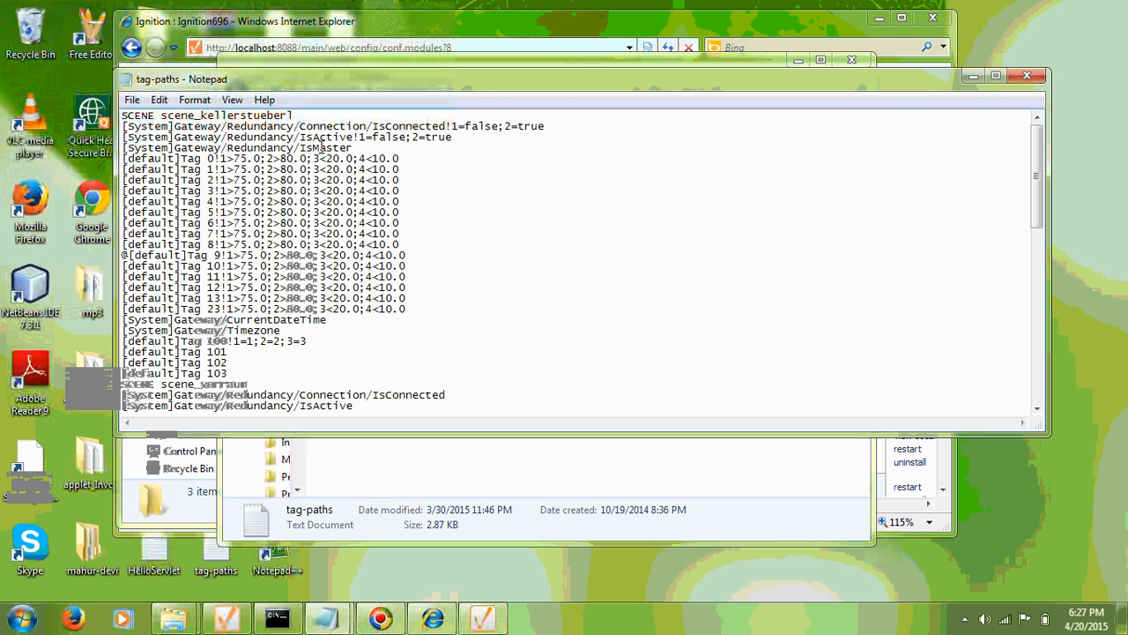
left_click(446, 125)
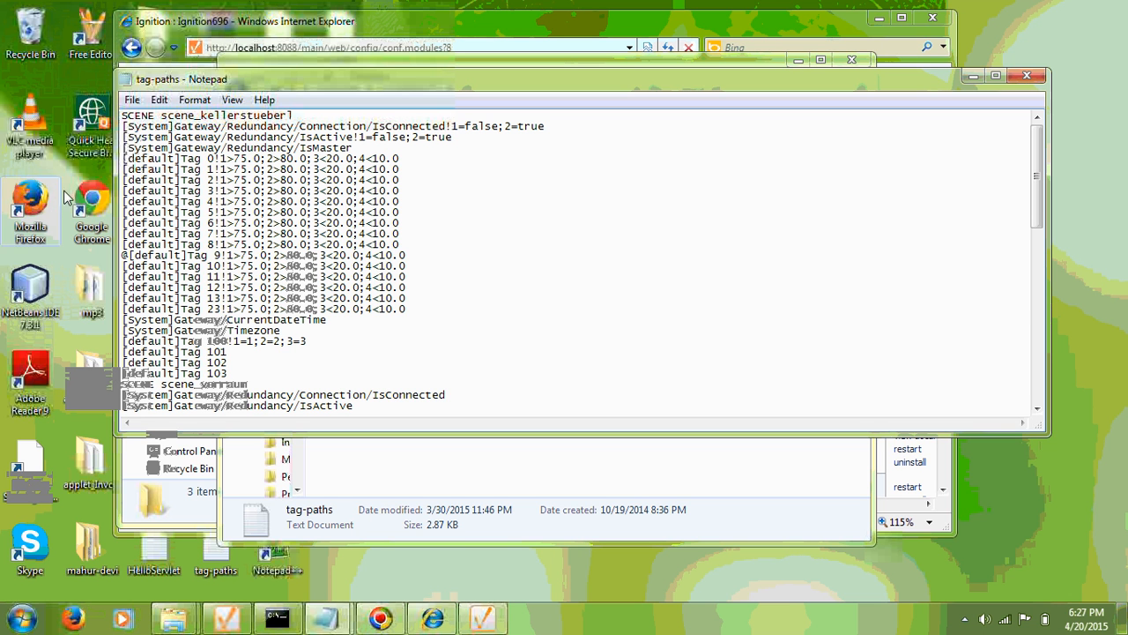
left_click(216, 159)
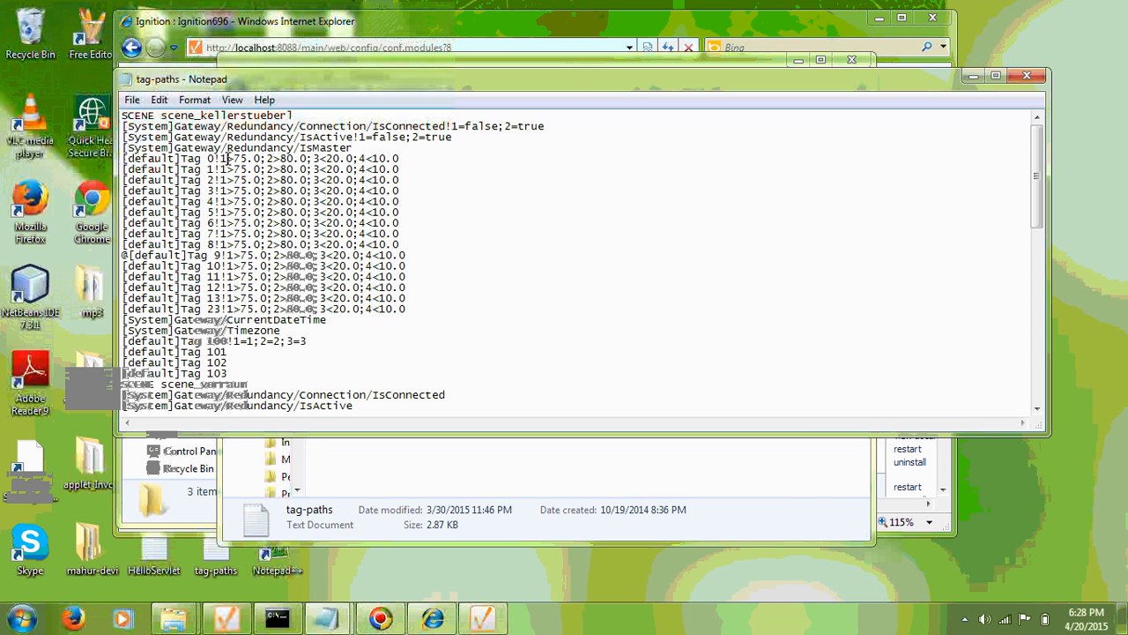
left_click_drag(220, 159, 227, 159)
left_click(208, 158)
left_click(228, 159)
left_click(367, 157)
left_click_drag(220, 159, 241, 159)
left_click(405, 159, "shift")
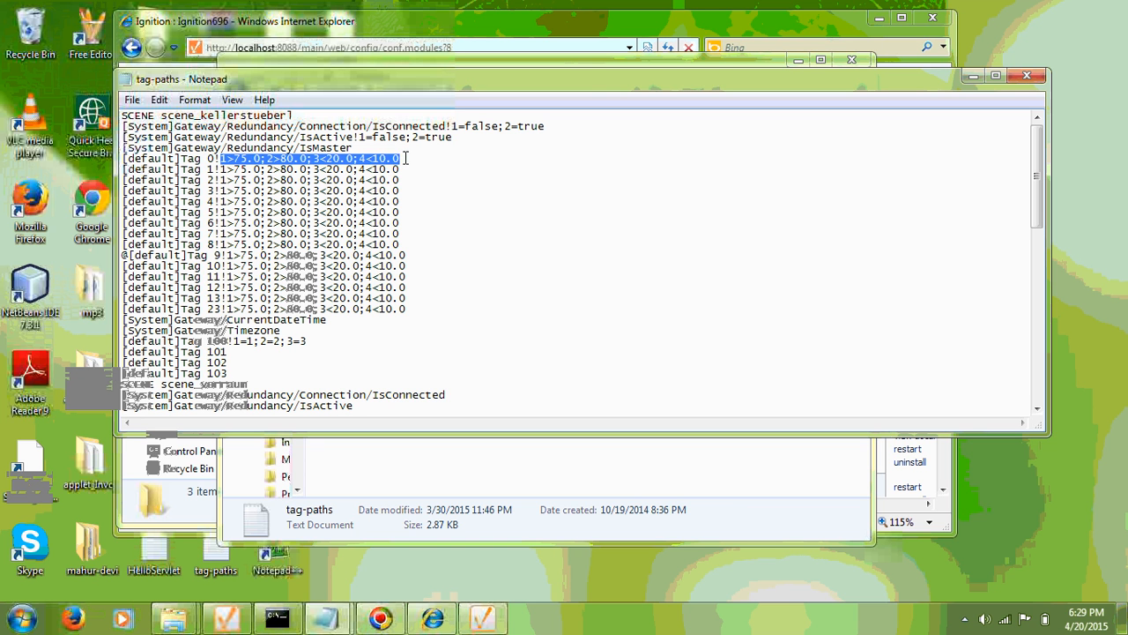
left_click(254, 162)
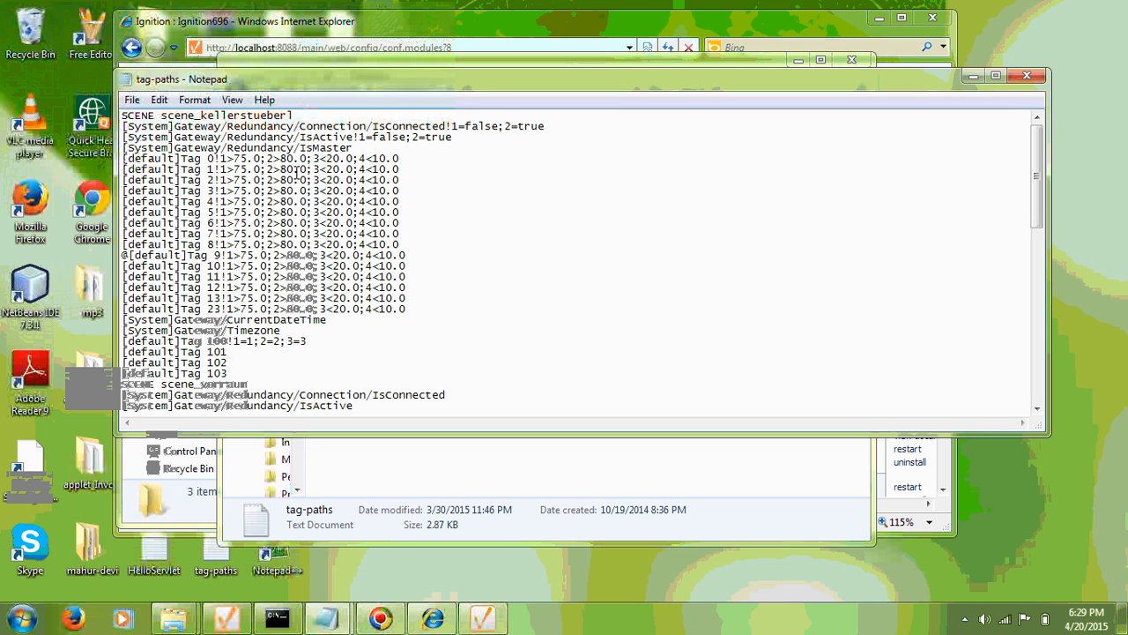
scroll(333, 263, "down", 2)
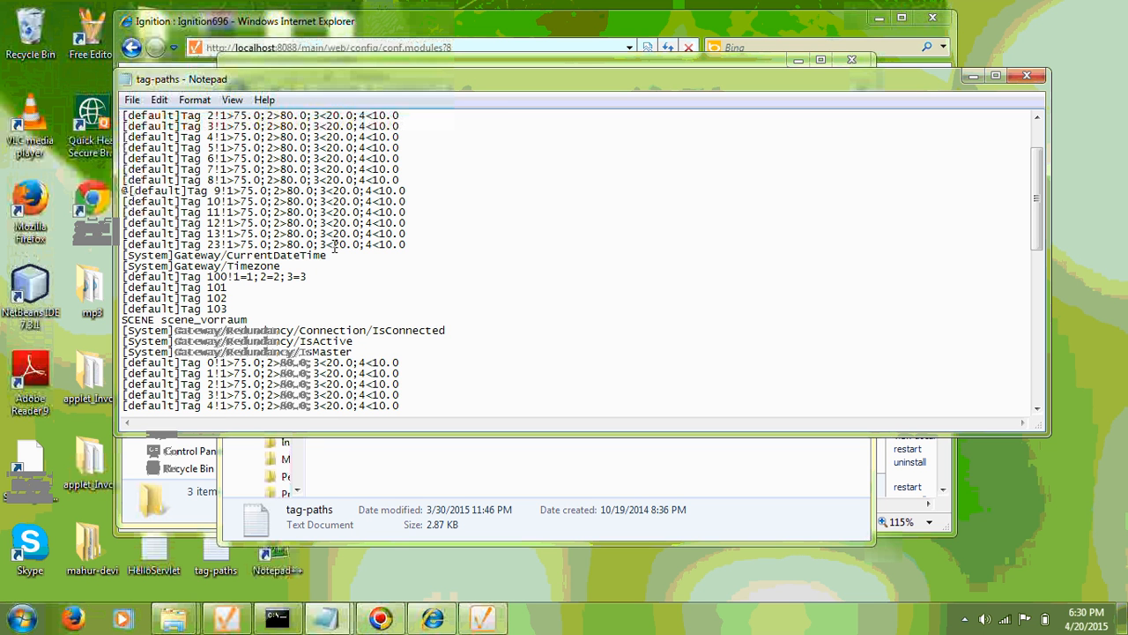
left_click(244, 290)
key("Down")
key("Down")
left_click_drag(251, 319, 176, 308)
left_click(176, 309)
scroll(289, 321, "down", 2)
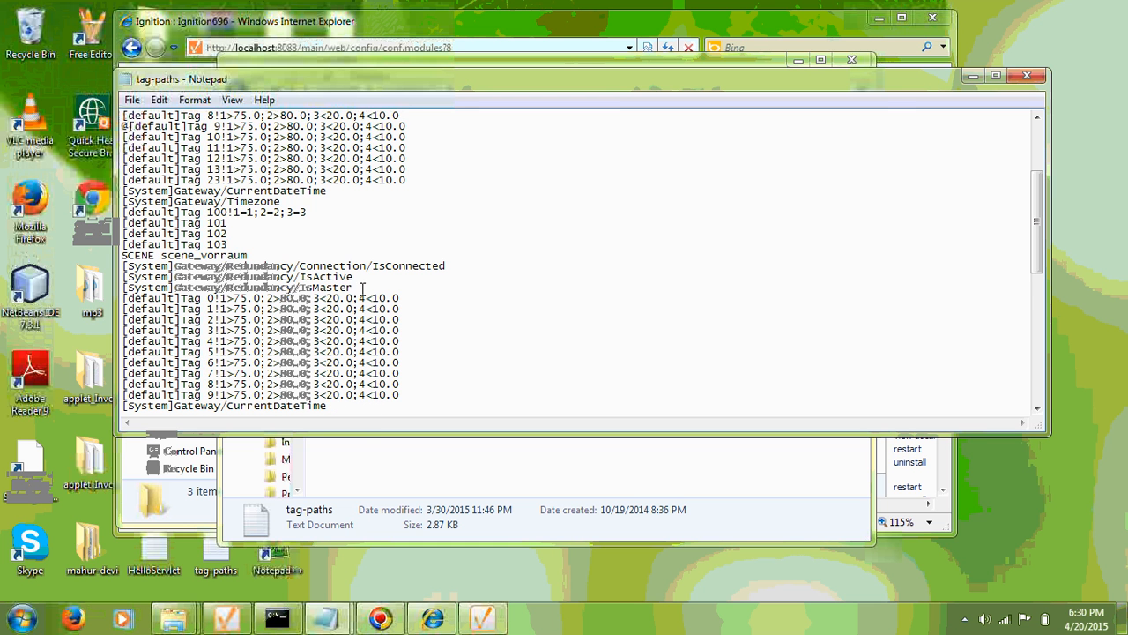
scroll(363, 287, "down", 2)
scroll(363, 287, "up", 3)
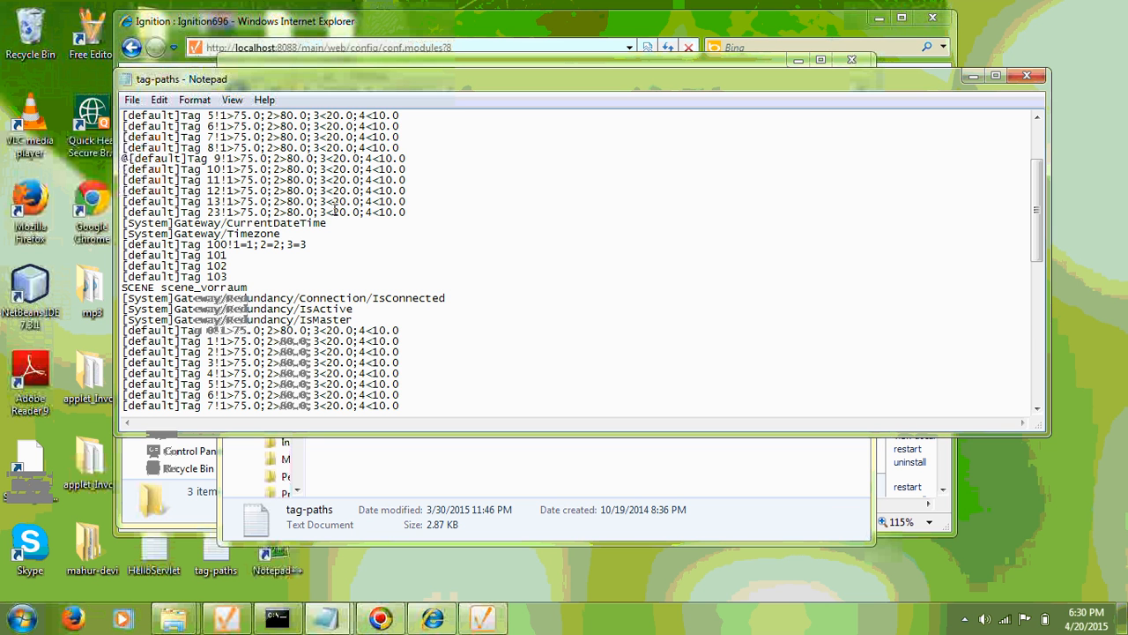
left_click(126, 158)
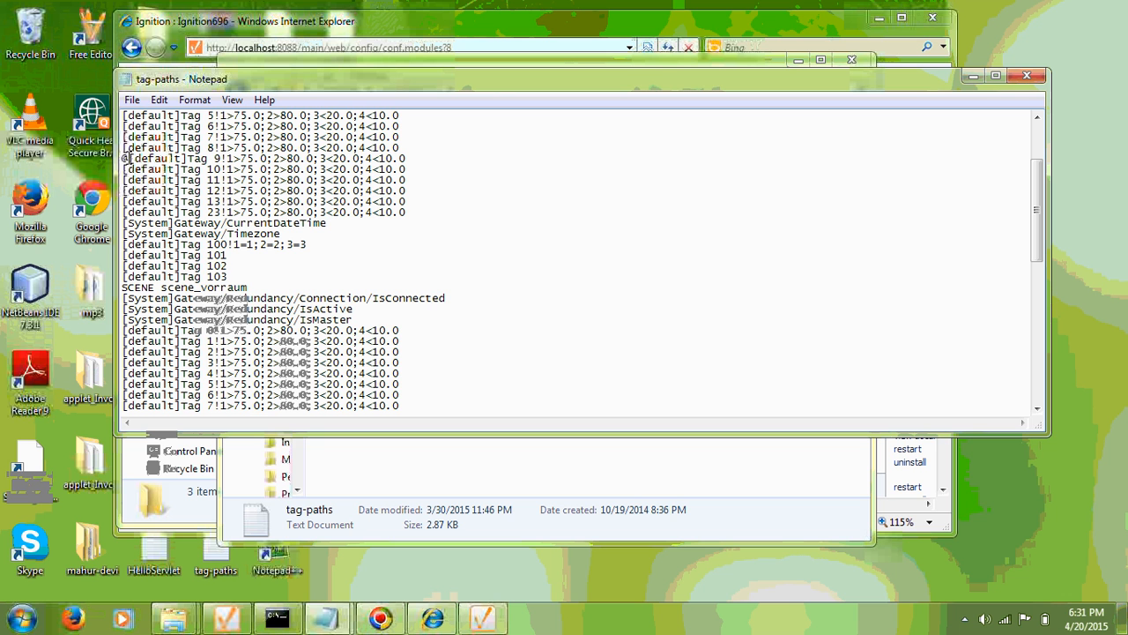
left_click_drag(129, 158, 227, 162)
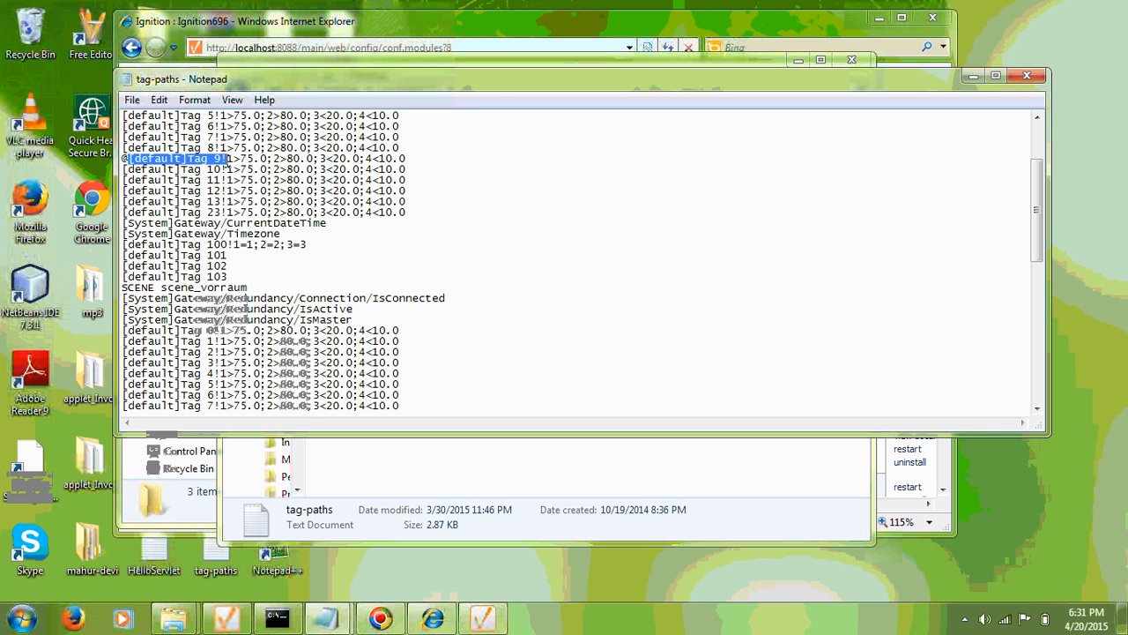
scroll(156, 181, "up", 1)
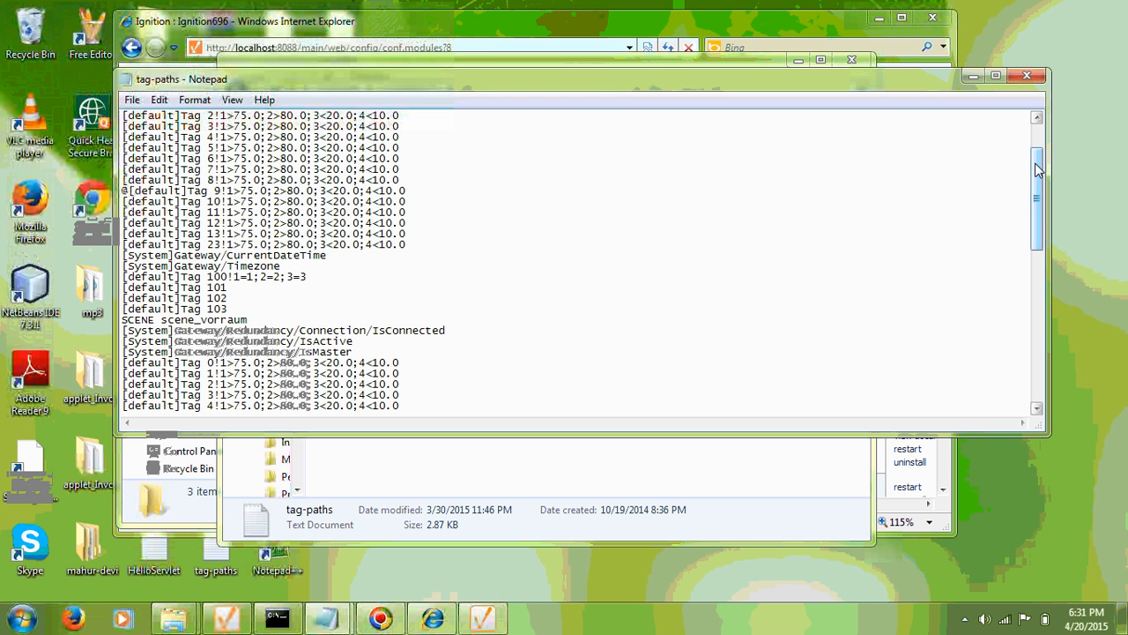
left_click_drag(1038, 170, 878, 379)
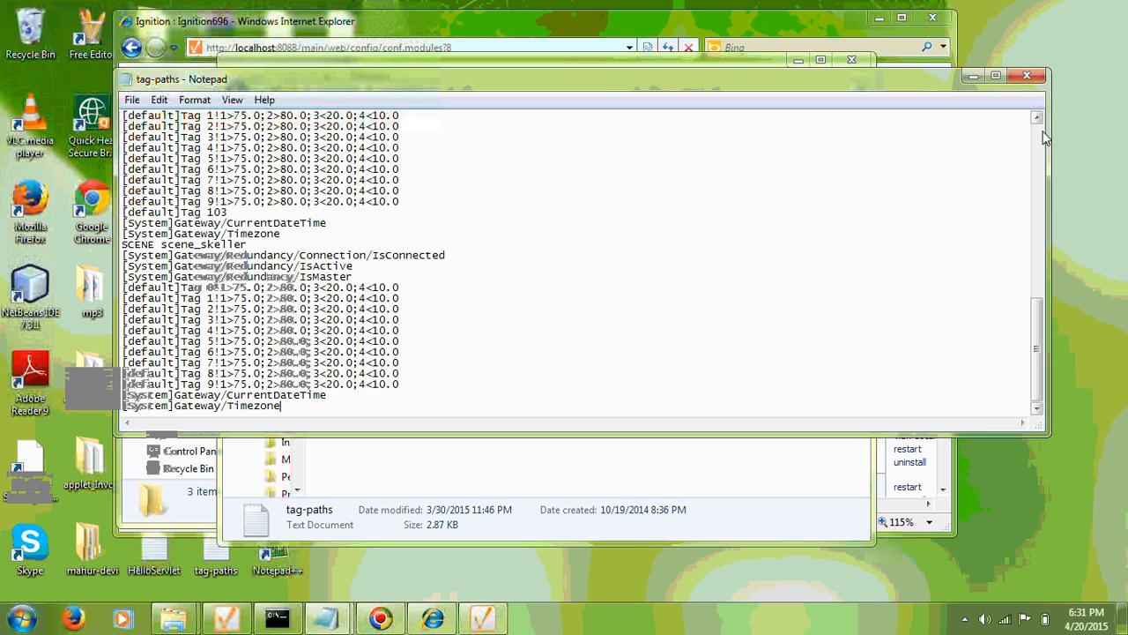
Close the tag-paths file and minimize both the AR and Ignition logs folder windows.
left_click(1026, 76)
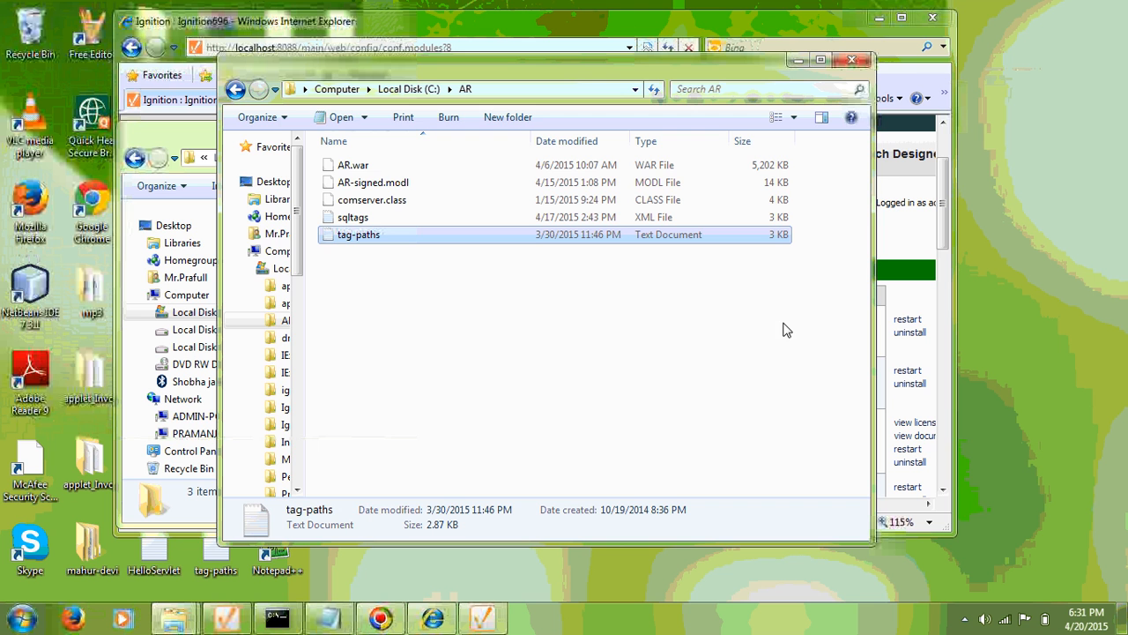
left_click(798, 60)
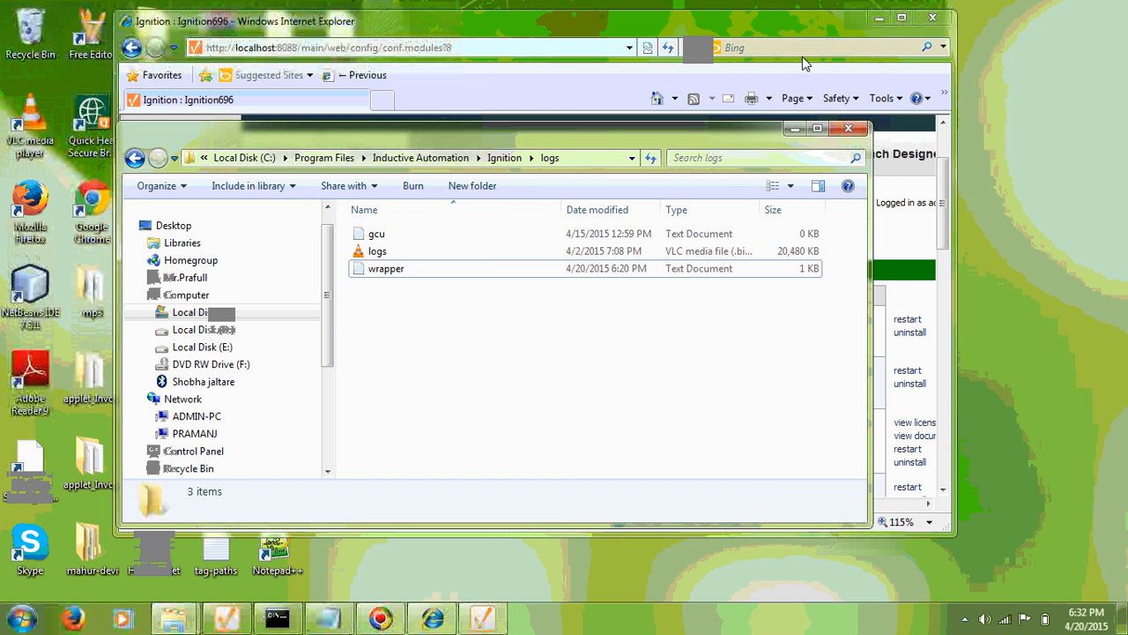
left_click(797, 129)
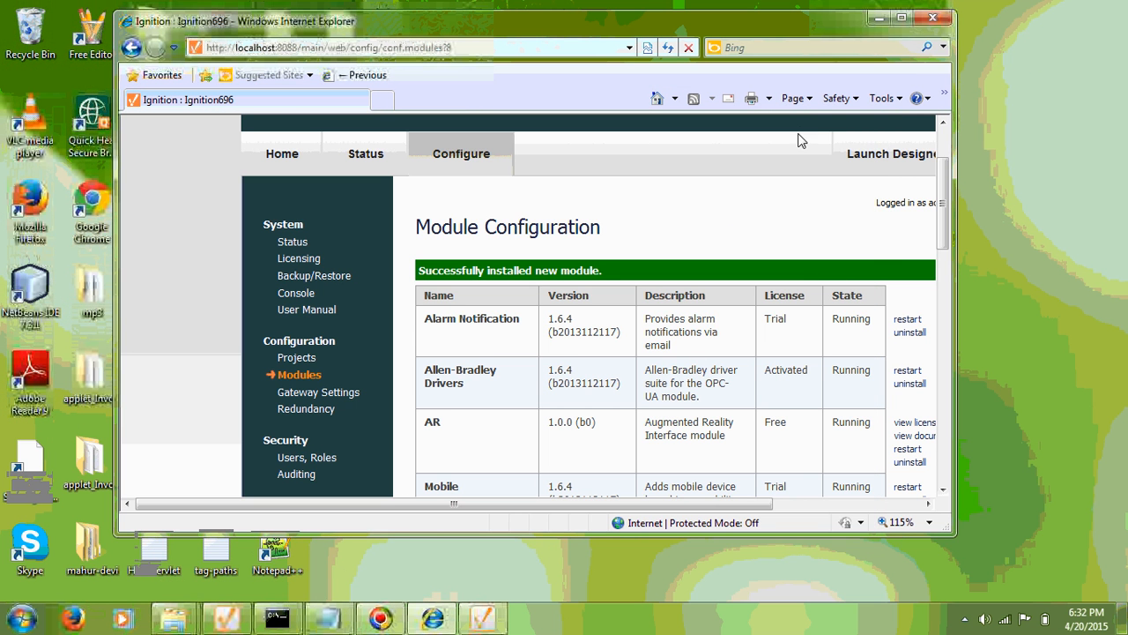
Restart the AR module in Module Configuration and confirm the restart.
left_click(907, 449)
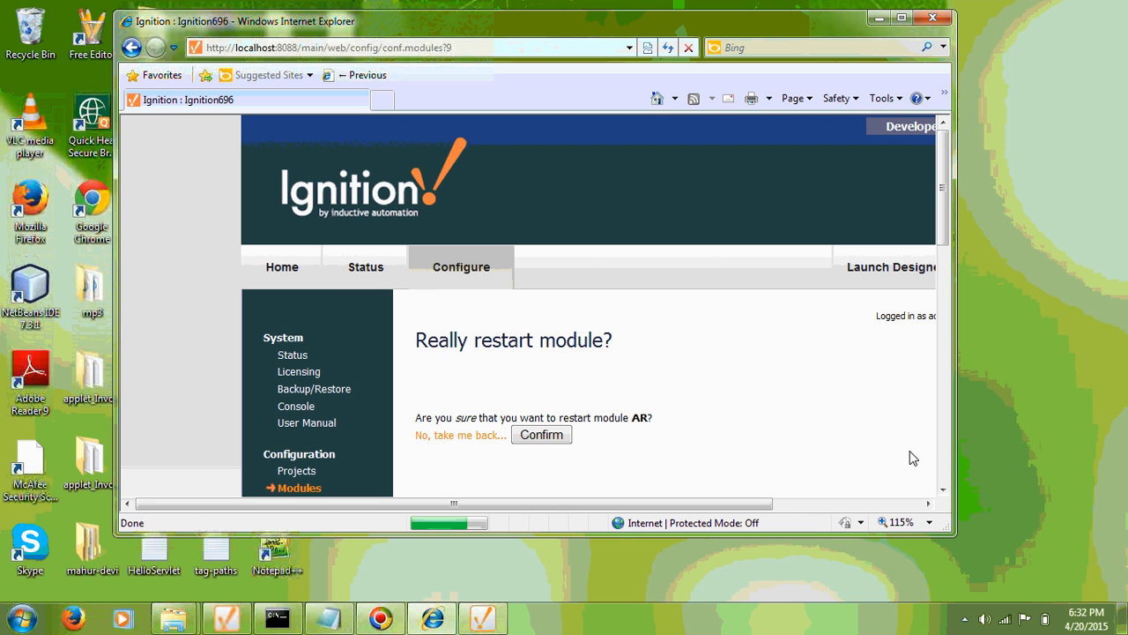
left_click(523, 436)
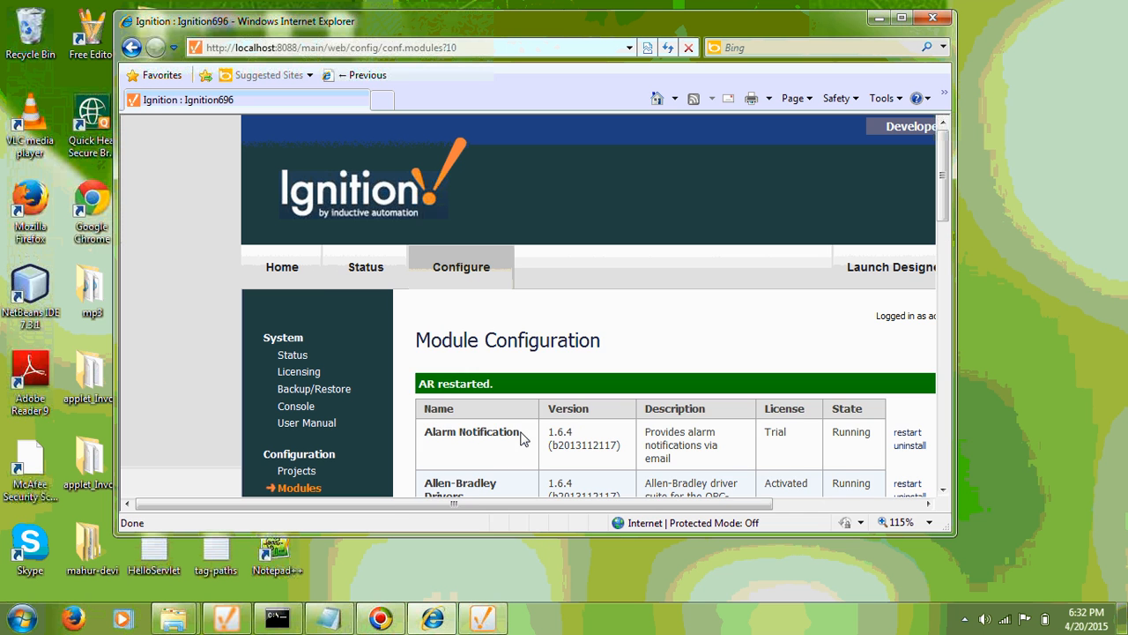
scroll(591, 320, "down", 3)
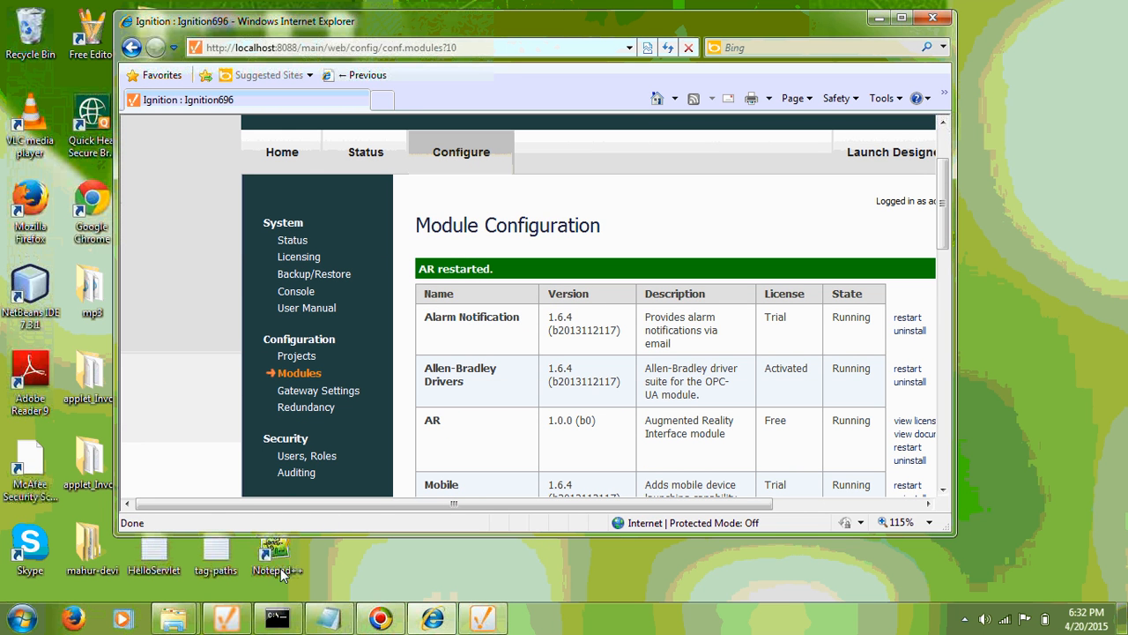
Check the wrapper log shows four scenes loaded and 'AR execution manager created.', then close it.
mouse_move(175, 622)
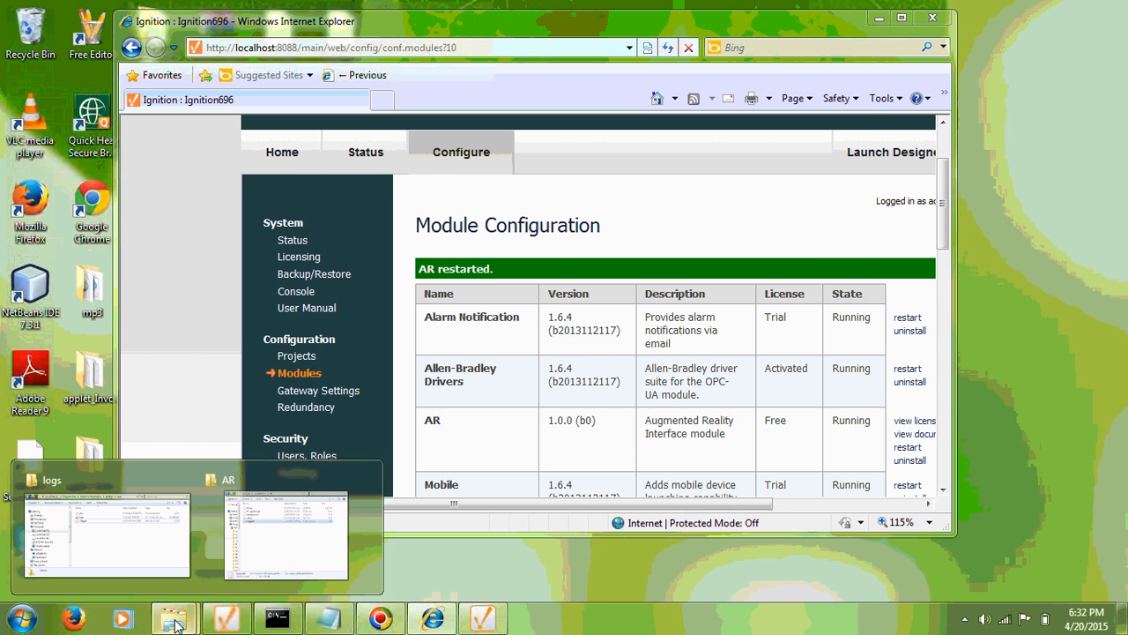
left_click(143, 568)
left_click(396, 275)
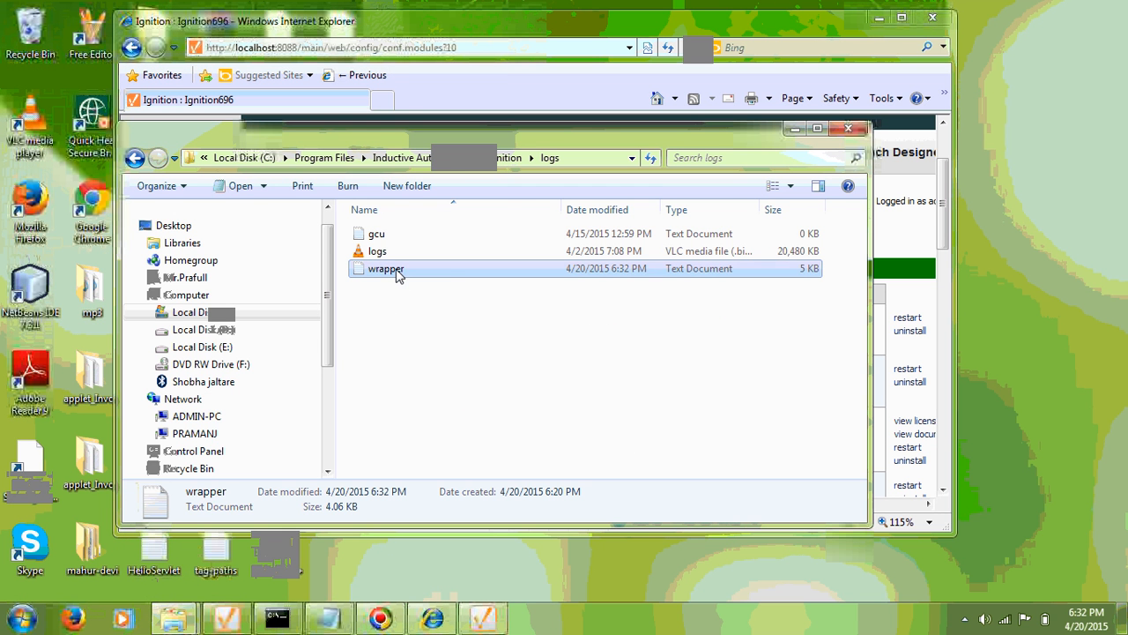
double_click(396, 275)
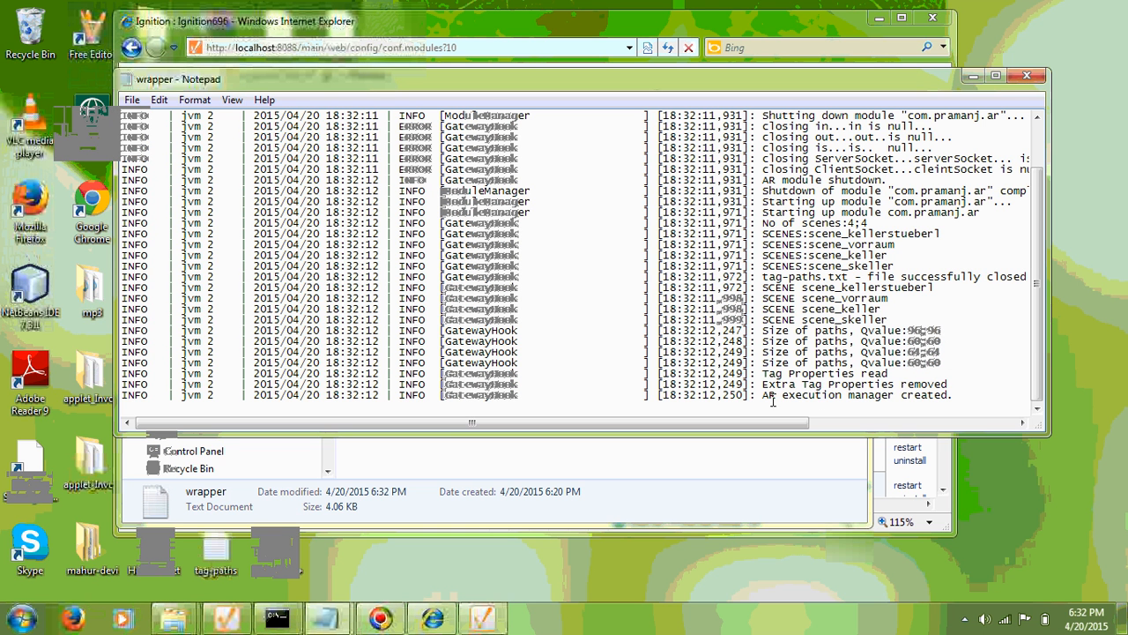
left_click_drag(764, 395, 953, 395)
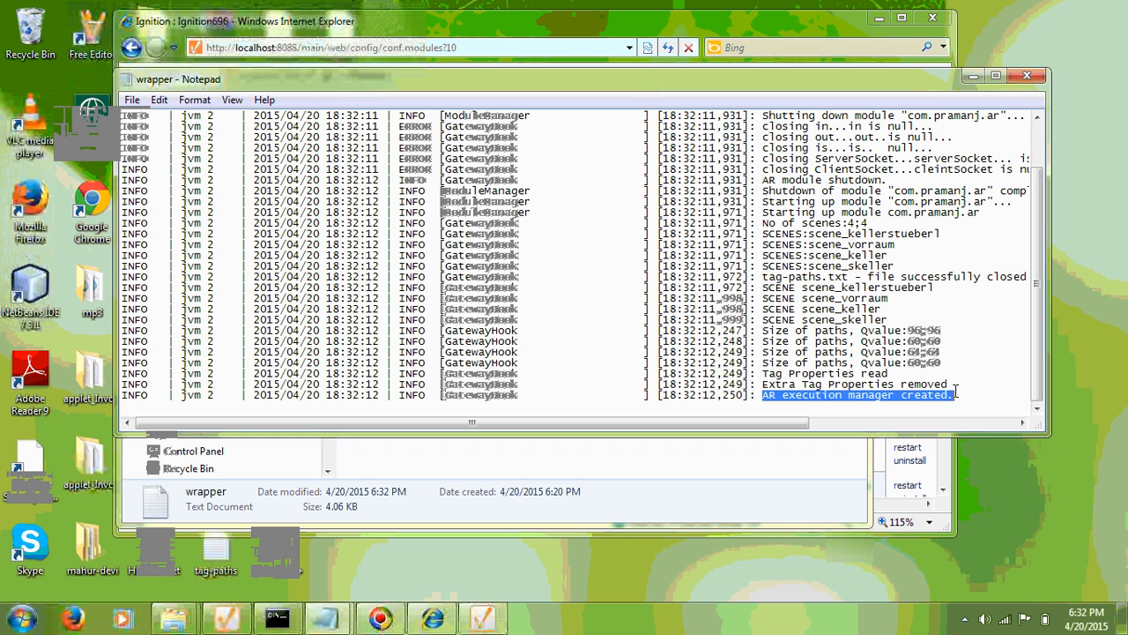
left_click(1027, 76)
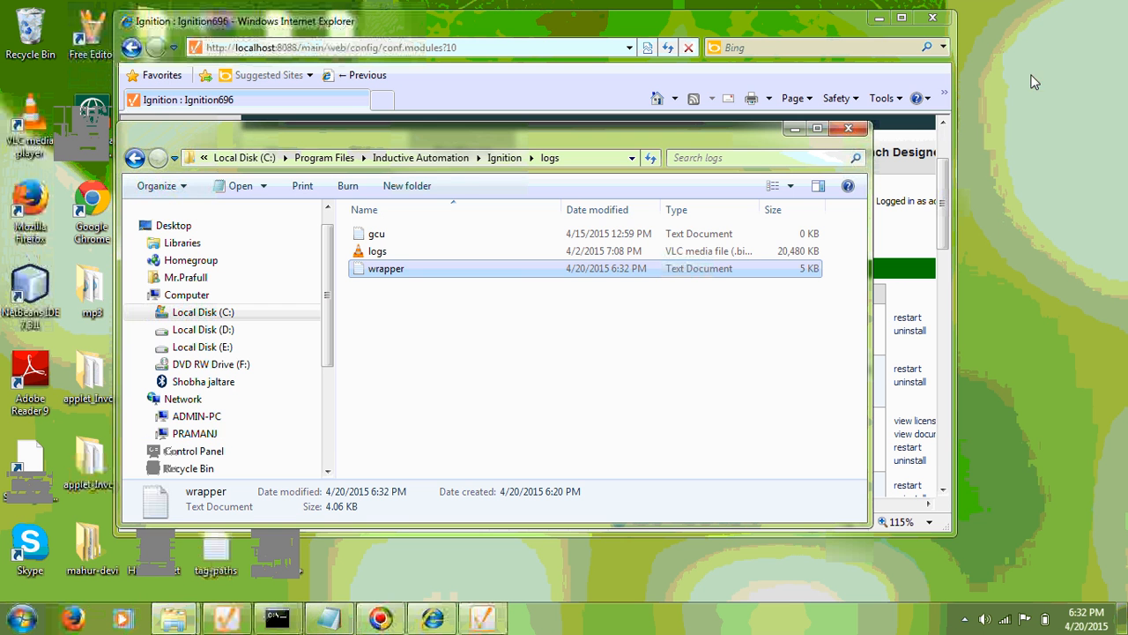
left_click(503, 342)
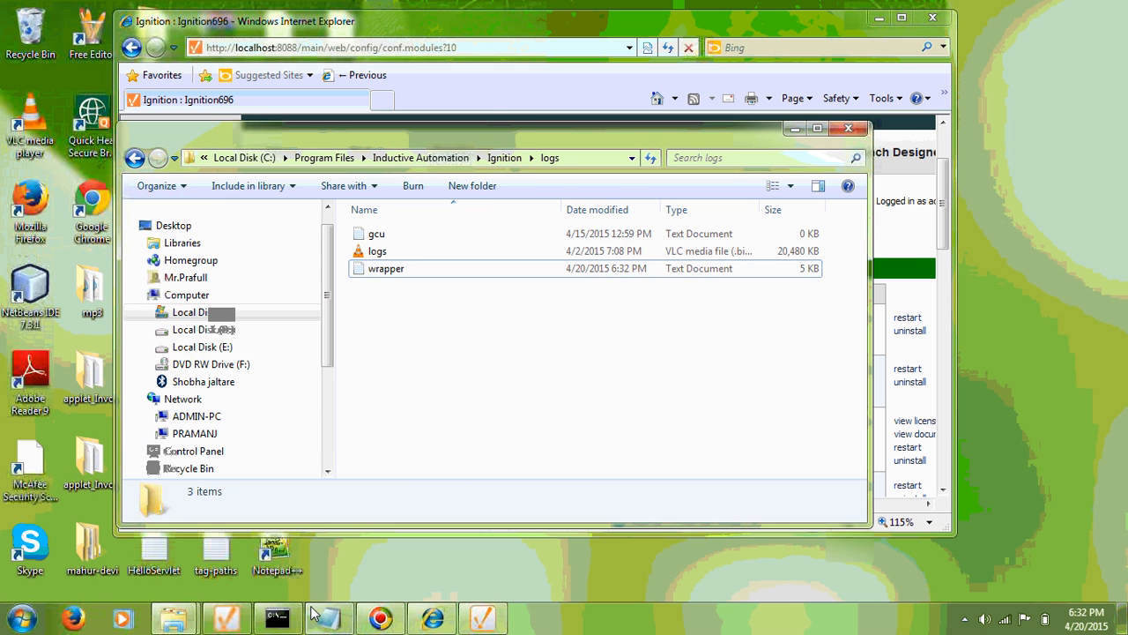
Run the java comserver command in the Command Prompt at C:\AR.
left_click(274, 619)
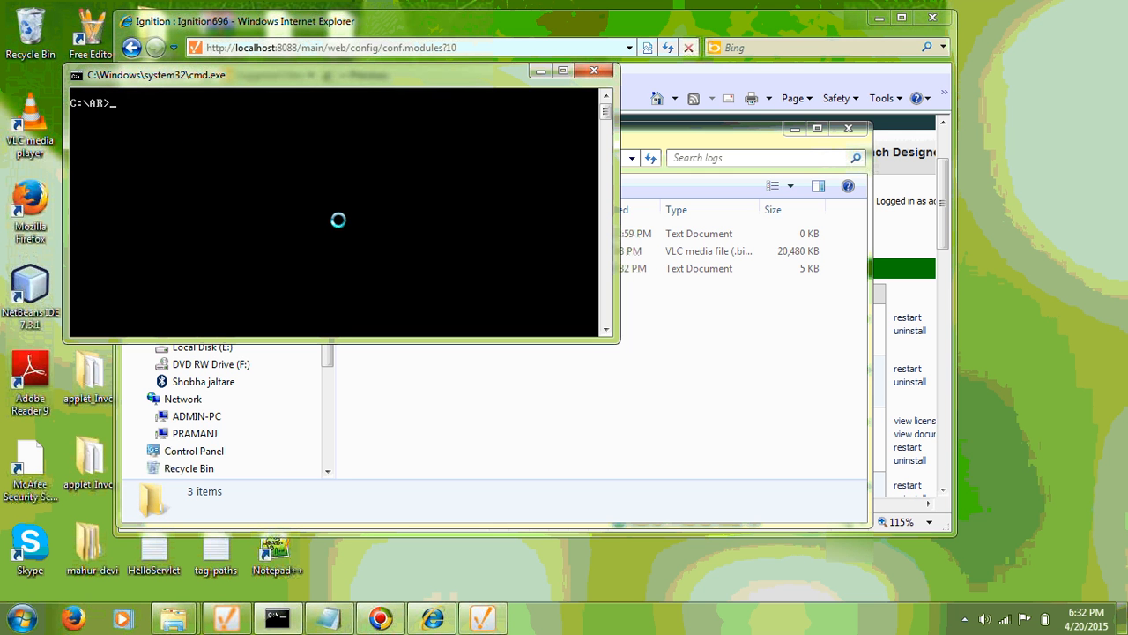
type("java comserver")
key("Return")
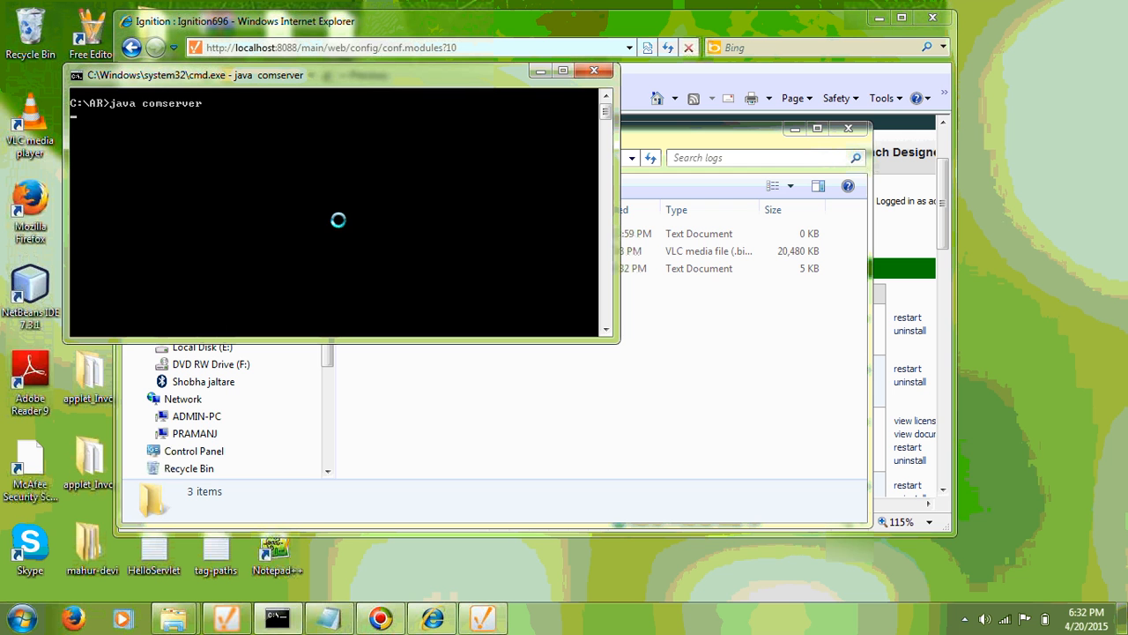